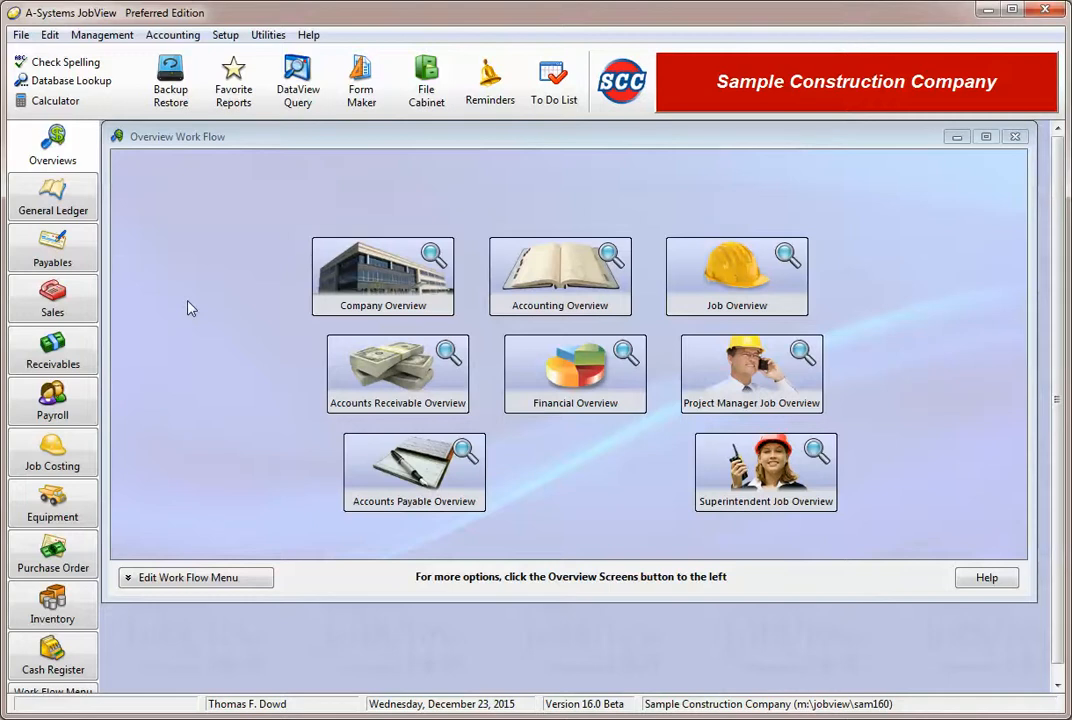
# Review the Company Overview figures and close the overview
pyautogui.click(386, 292)
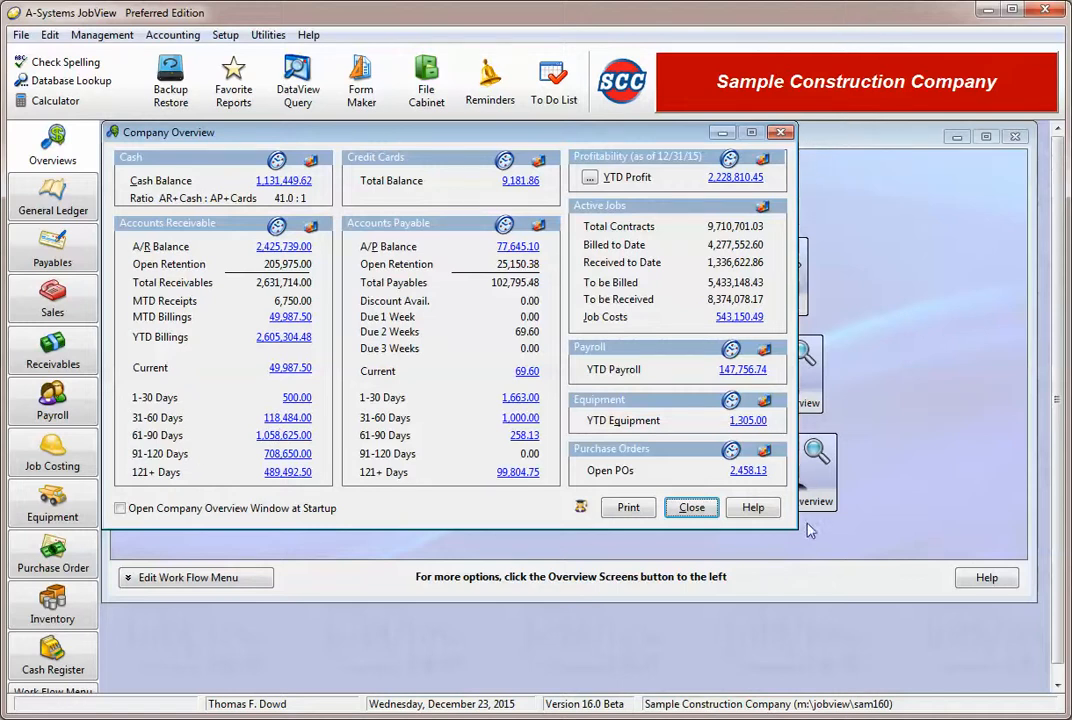
pyautogui.click(694, 509)
# View the list of General Ledger accounts and close it
pyautogui.click(73, 206)
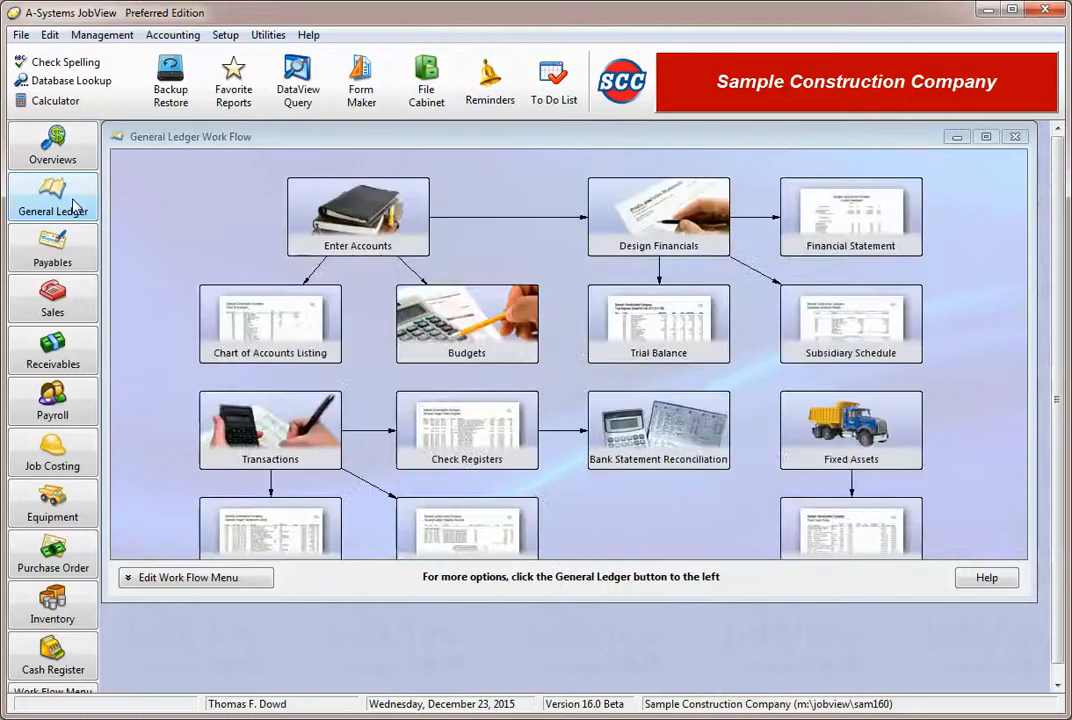
pyautogui.click(328, 200)
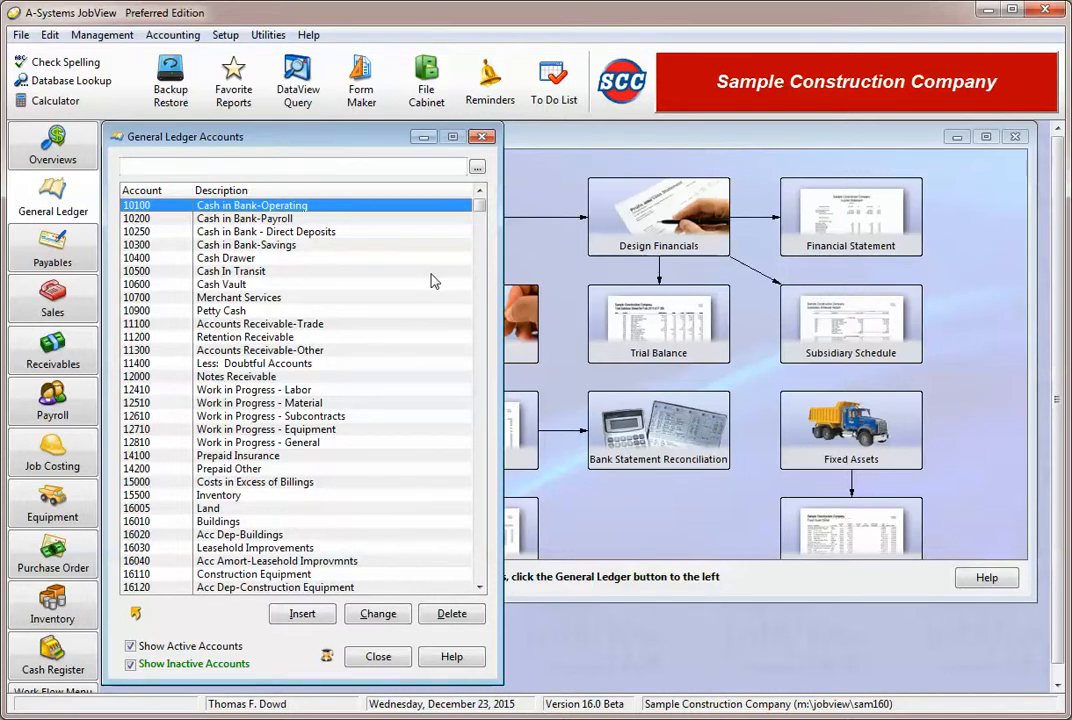
pyautogui.click(378, 656)
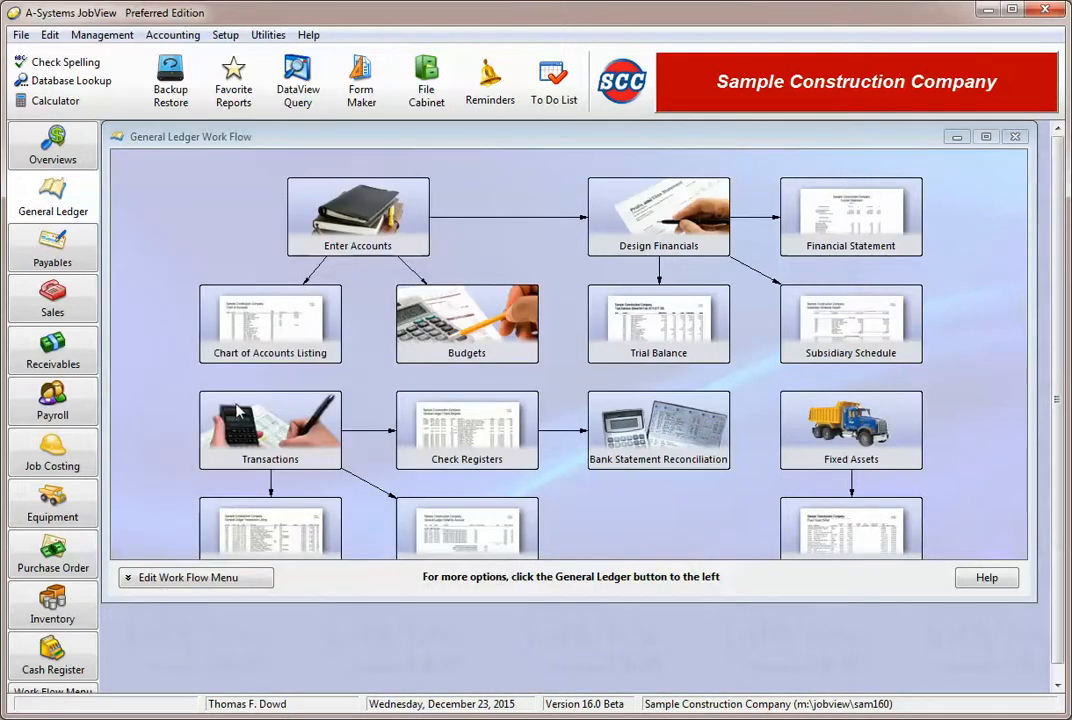
# Export the Chart of Accounts - ALL report and choose to open it as a spreadsheet
pyautogui.click(219, 318)
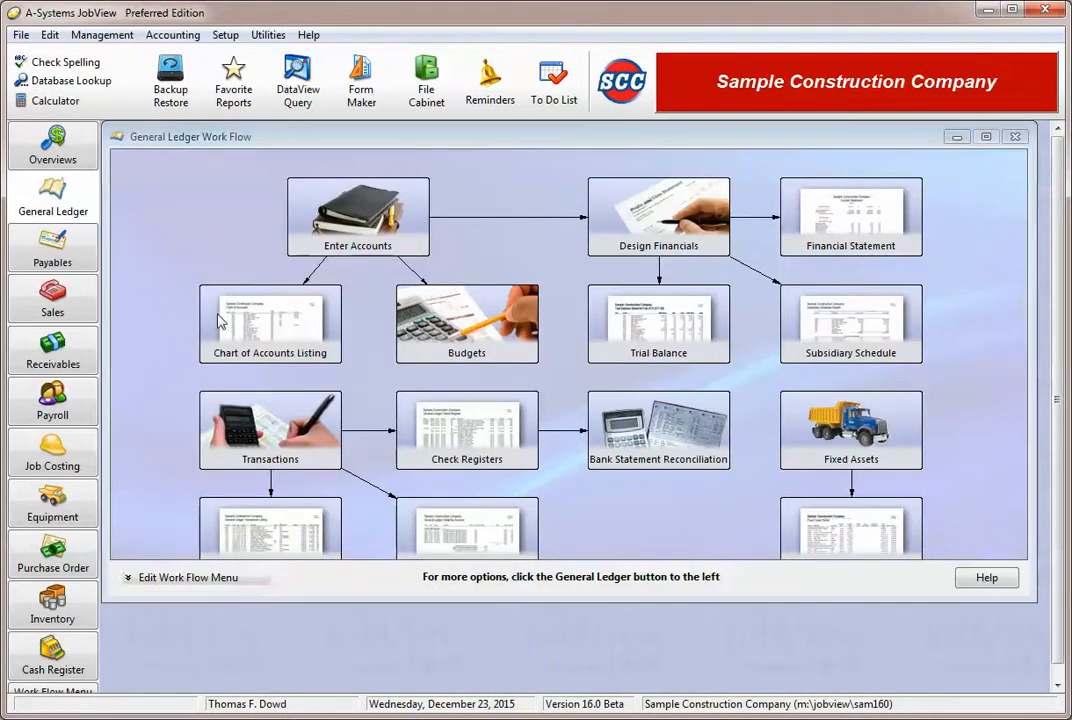
pyautogui.click(262, 468)
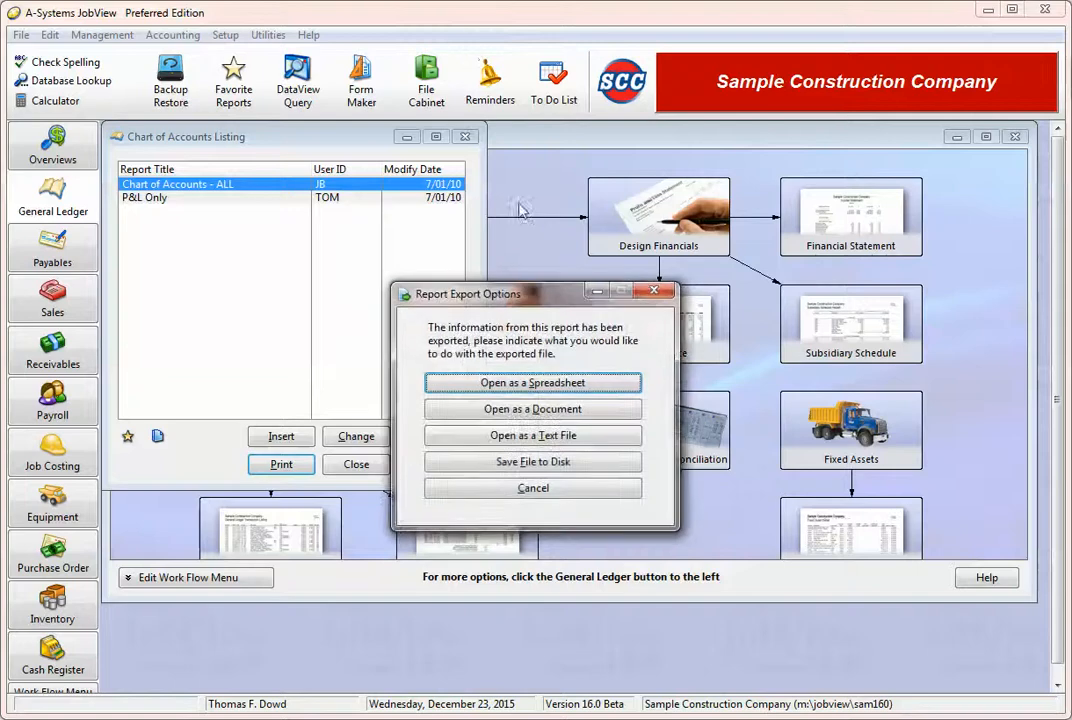
pyautogui.click(538, 383)
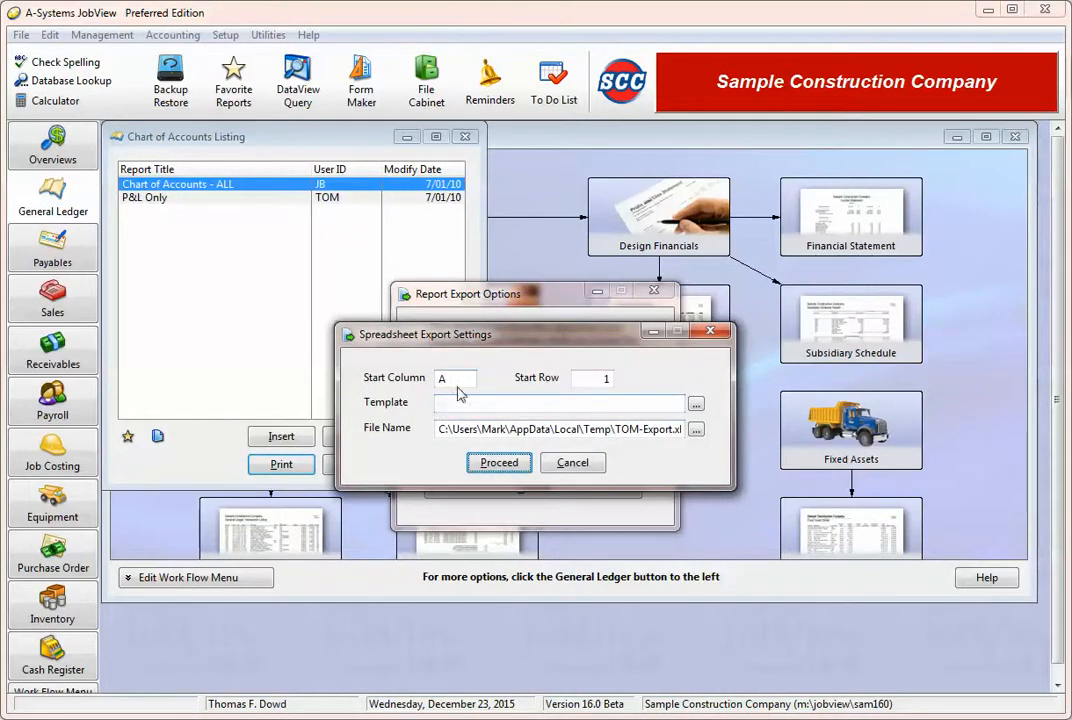
# Examine the spreadsheet export's start column, start row, template and file name settings, then cancel the export and close the report list
pyautogui.click(465, 379)
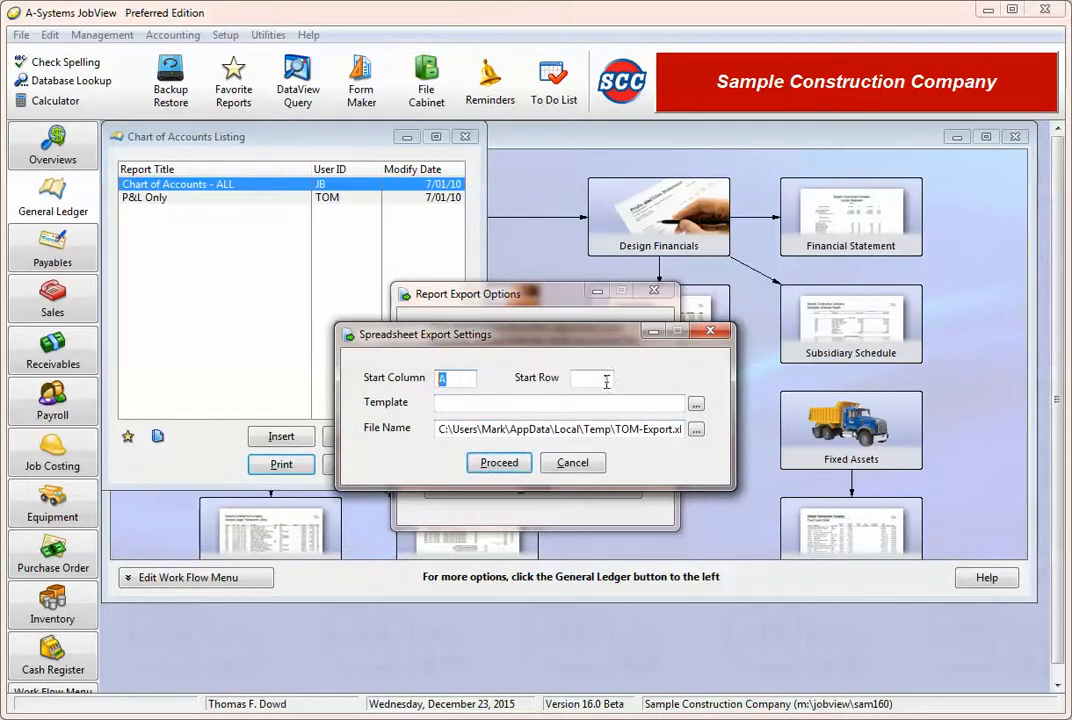
pyautogui.click(606, 381)
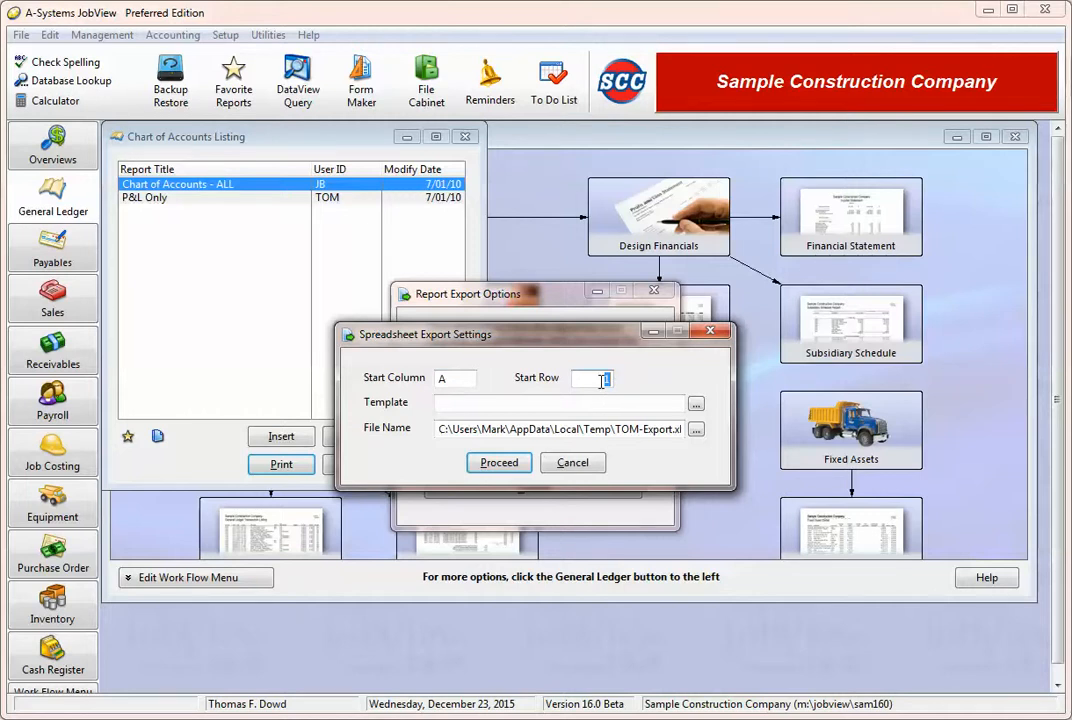
pyautogui.click(450, 404)
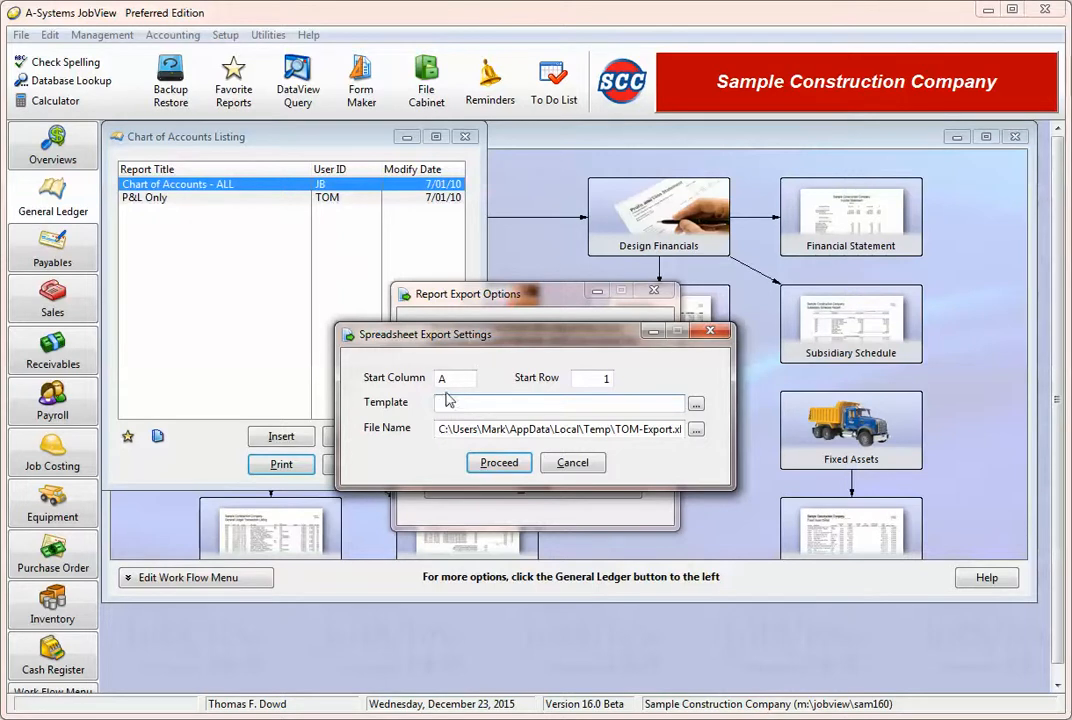
pyautogui.click(436, 383)
pyautogui.moveTo(599, 380); pyautogui.dragTo(629, 381)
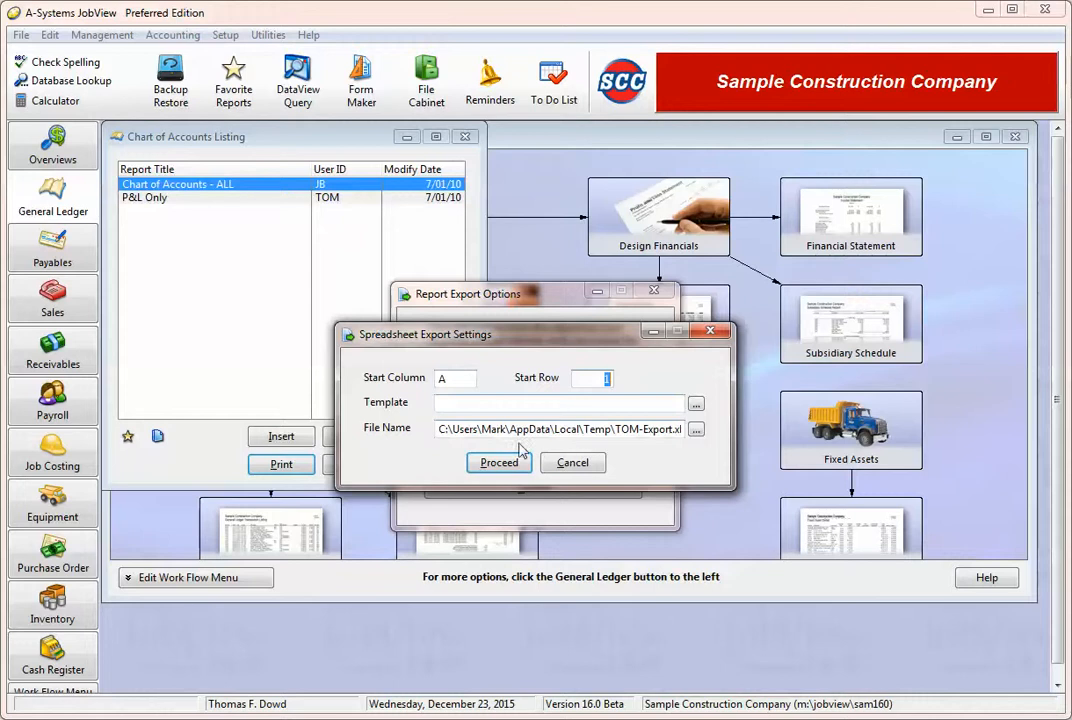
pyautogui.moveTo(440, 430); pyautogui.dragTo(689, 440)
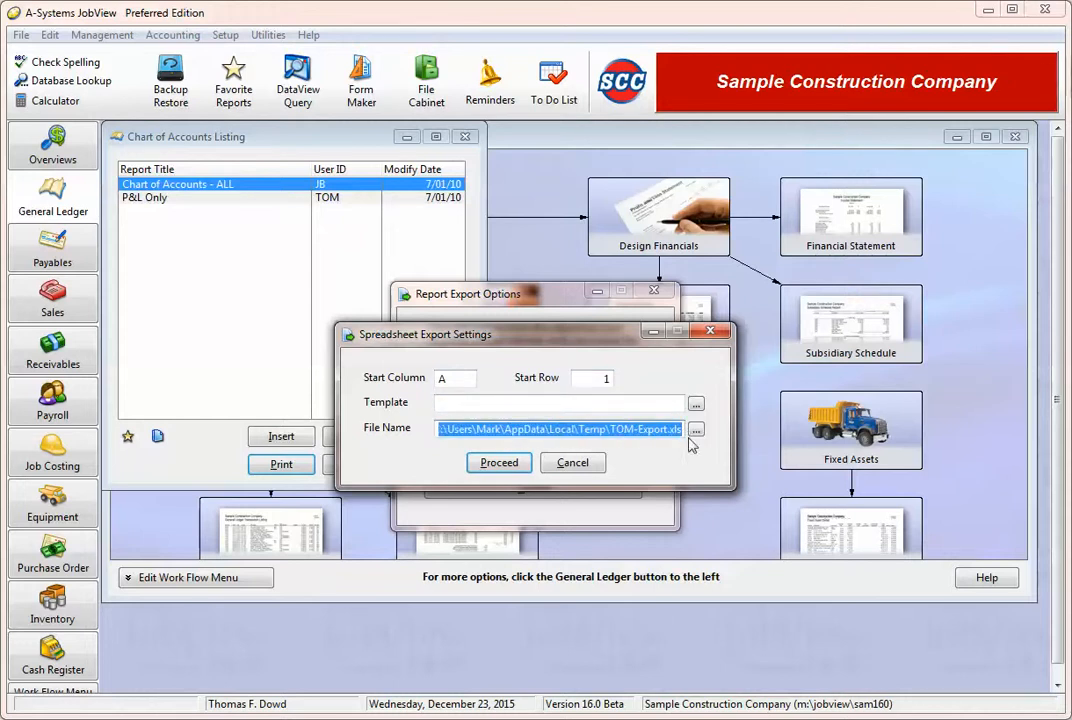
pyautogui.click(558, 470)
pyautogui.click(555, 489)
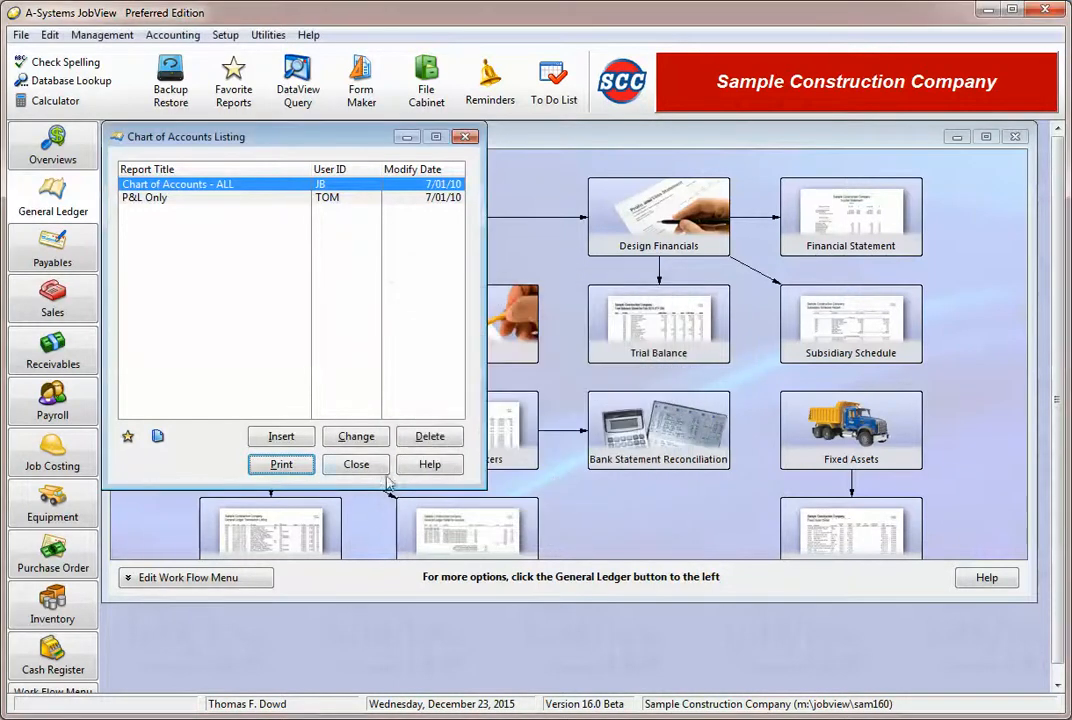
pyautogui.click(360, 467)
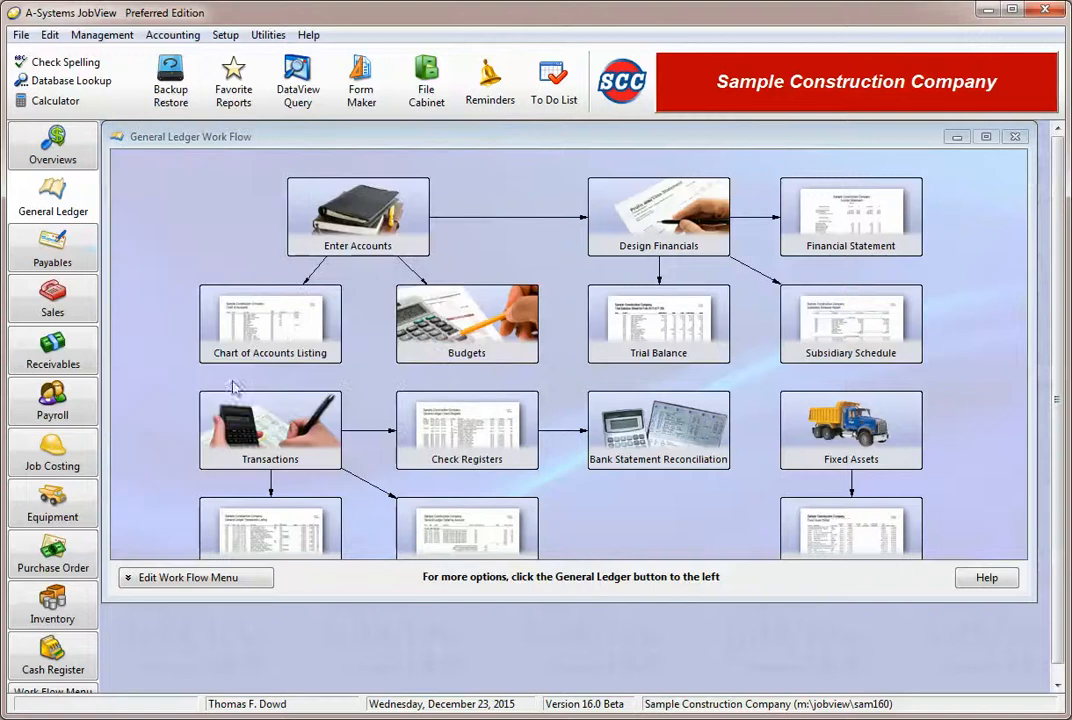
# Open the Mailing Label format for editing from the Accounts Payable vendor list's envelope and label printing
pyautogui.click(60, 258)
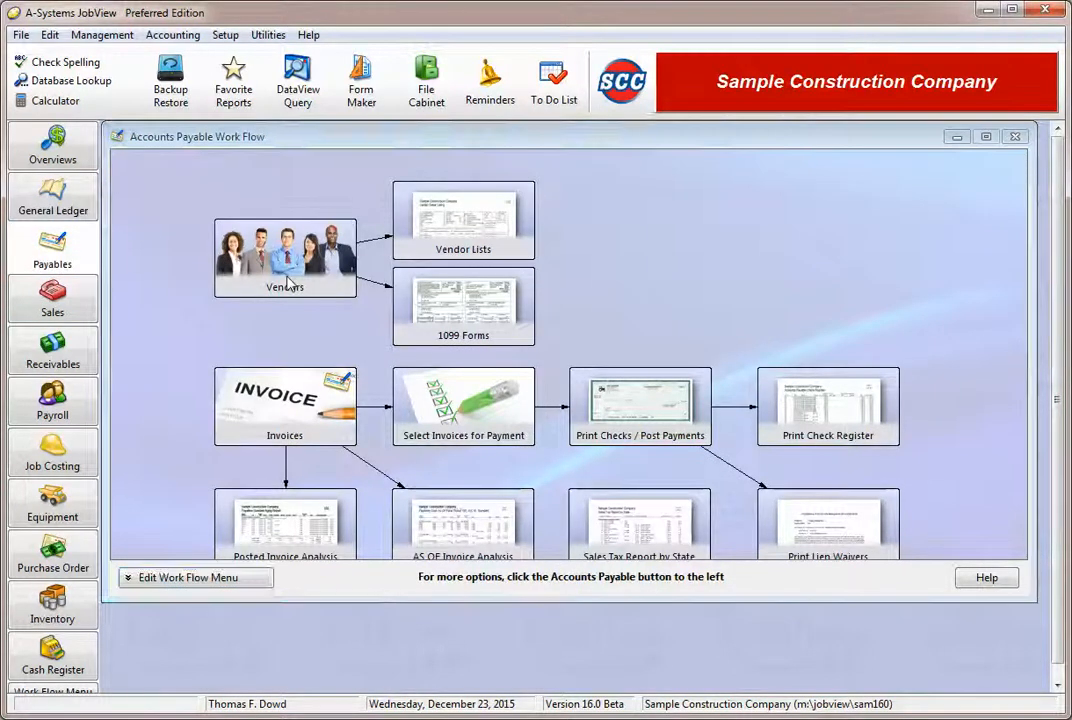
pyautogui.click(287, 284)
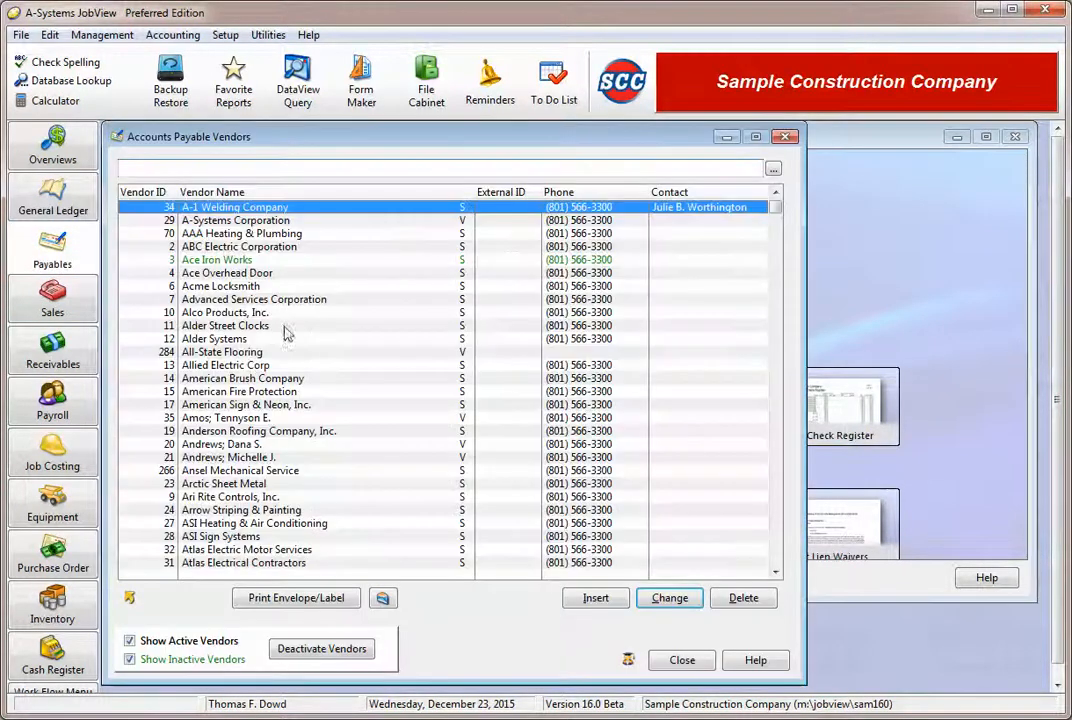
pyautogui.click(286, 600)
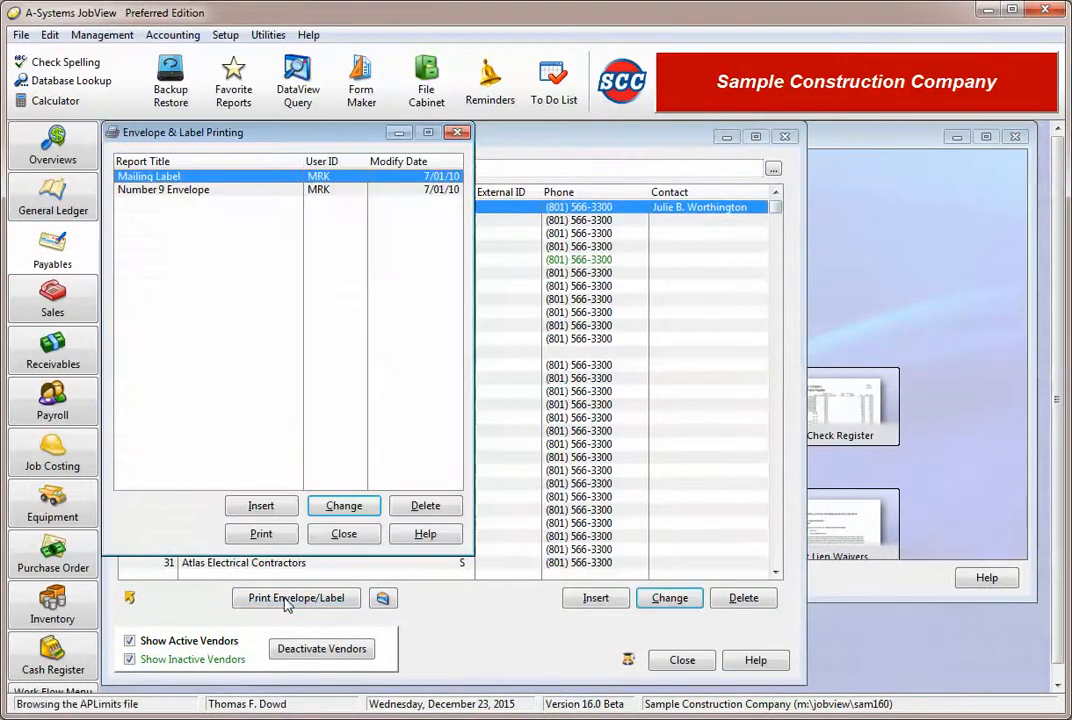
pyautogui.click(343, 506)
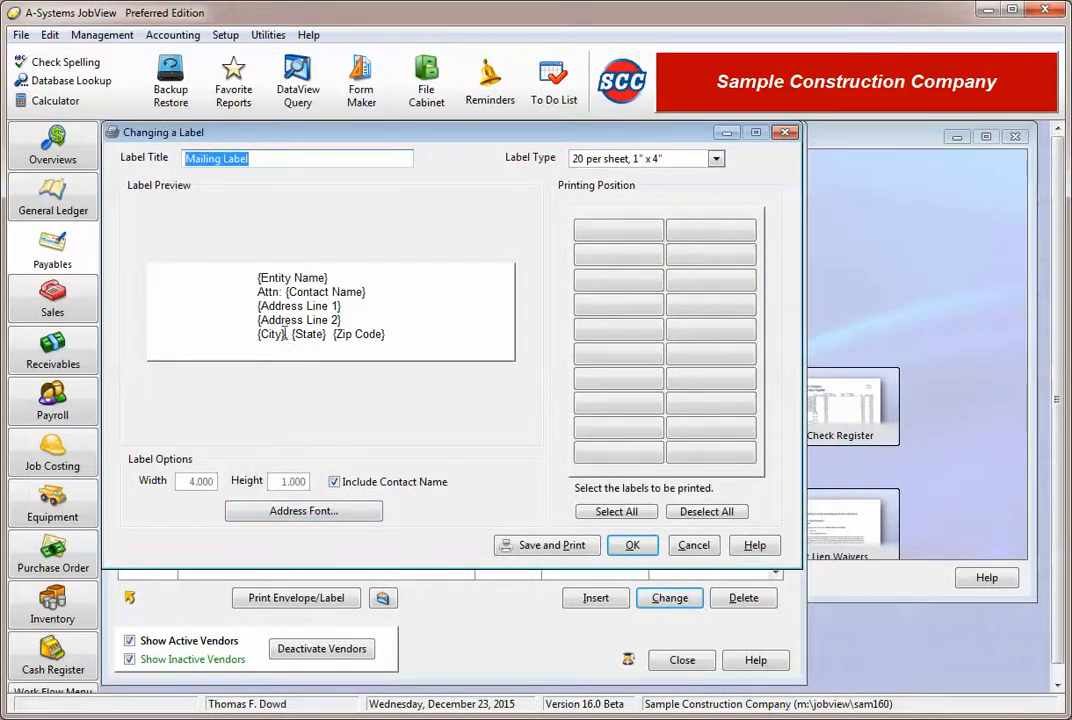
# Try selecting individual and all printing positions for the Mailing Label, discard the label changes and close the vendor list
pyautogui.click(652, 257)
pyautogui.click(707, 262)
pyautogui.click(707, 306)
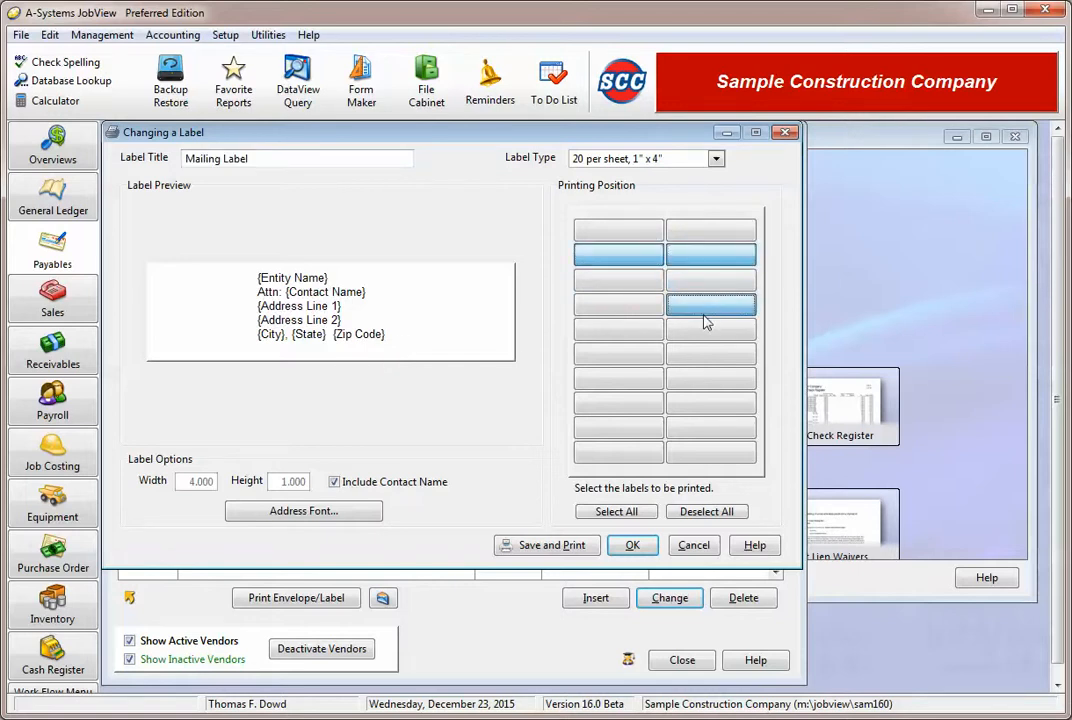
pyautogui.click(707, 355)
pyautogui.click(712, 408)
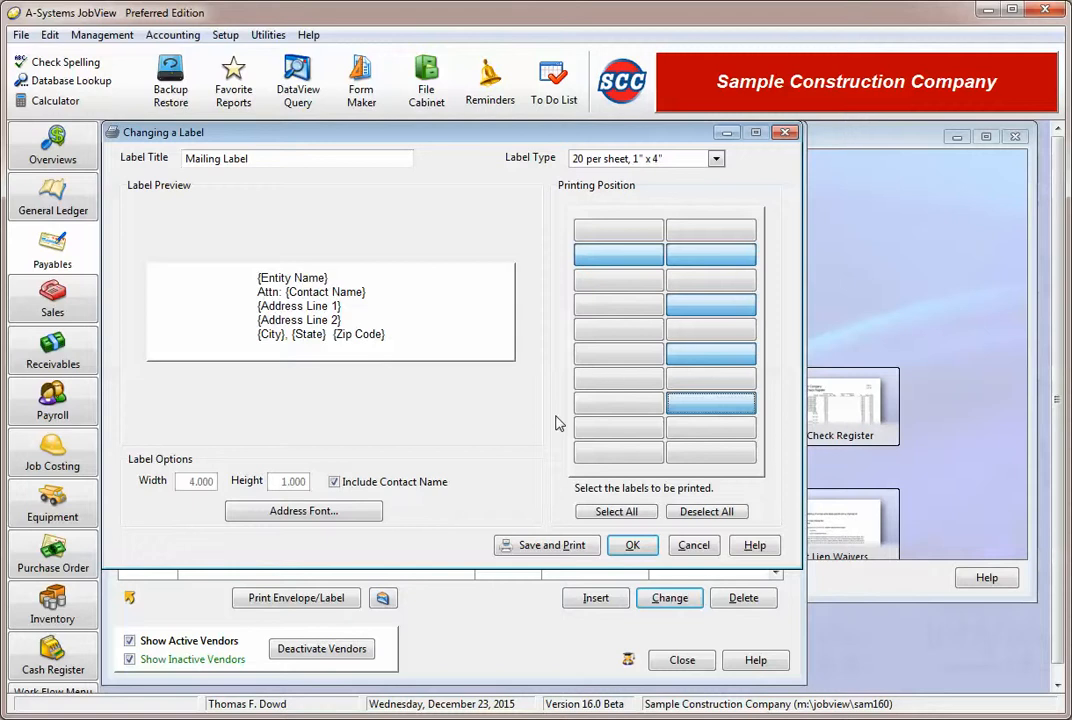
pyautogui.click(615, 511)
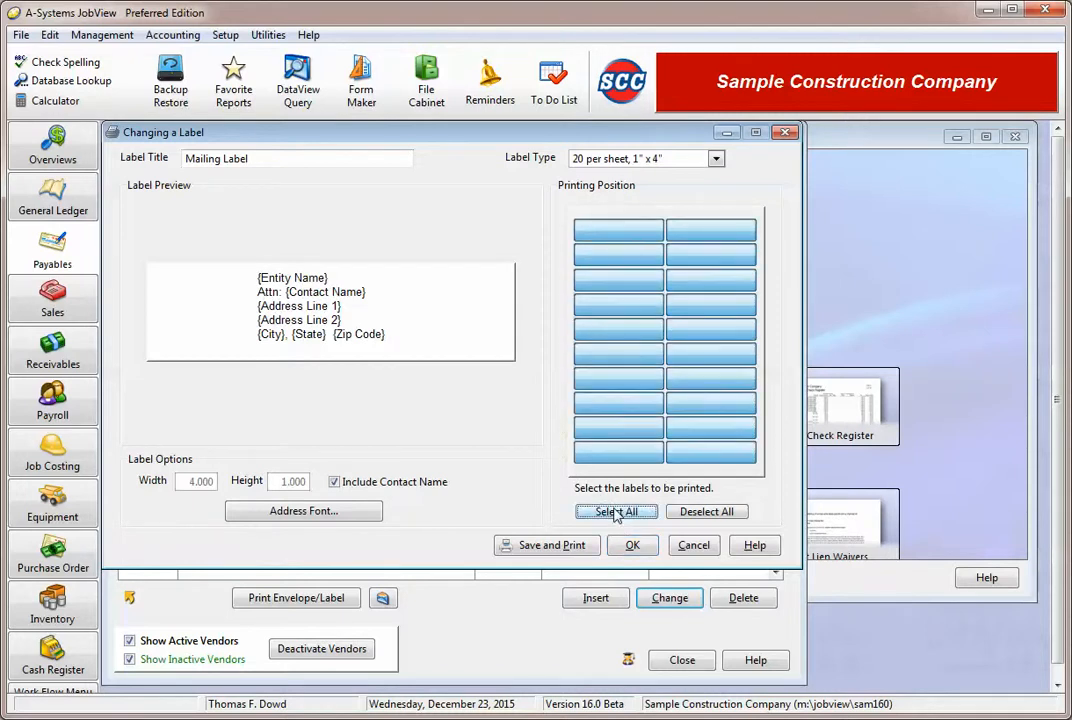
pyautogui.click(549, 543)
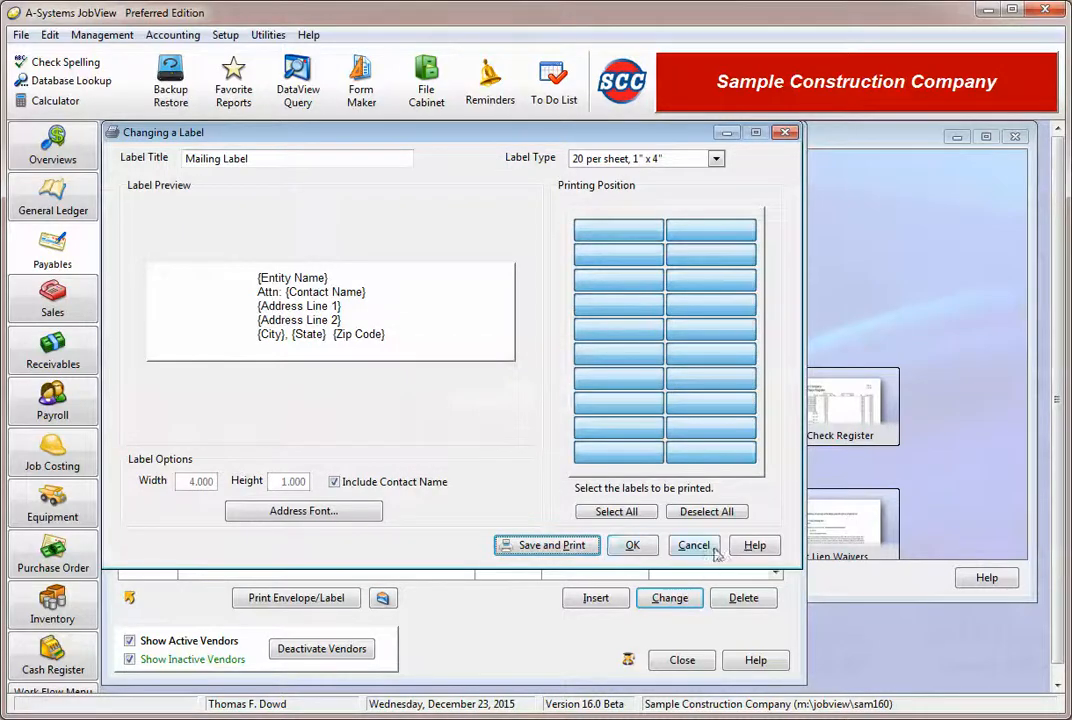
pyautogui.click(693, 546)
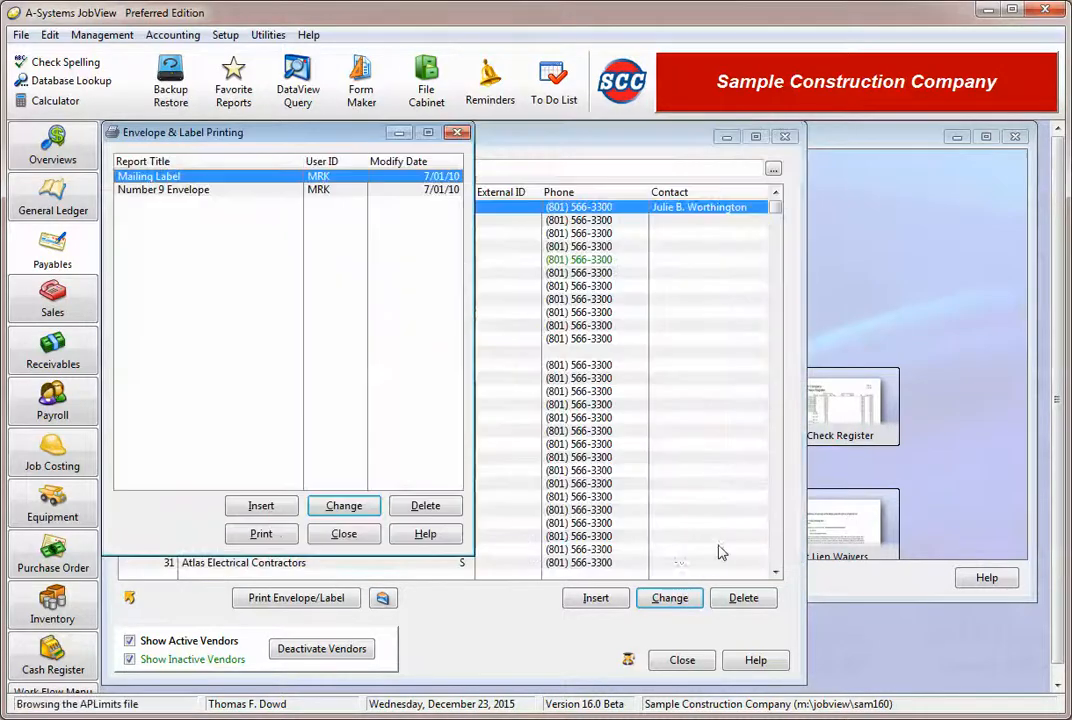
pyautogui.click(345, 534)
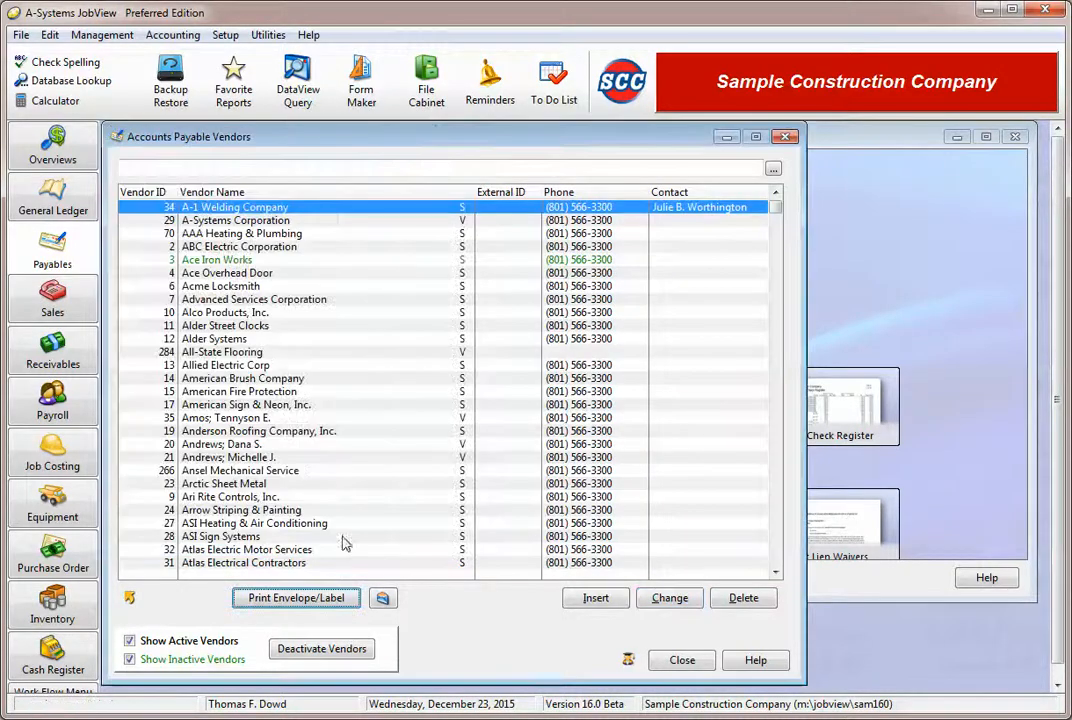
pyautogui.click(684, 660)
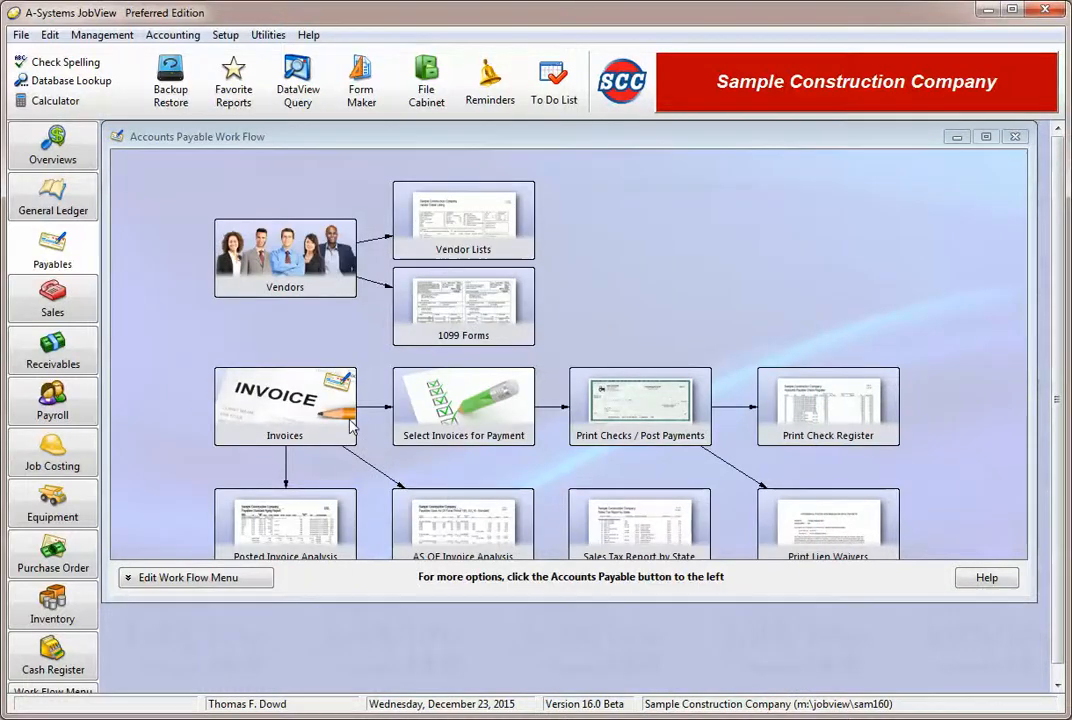
# View the Accounting Overview as of fiscal period 16 (Jul 2015) and close it
pyautogui.click(52, 140)
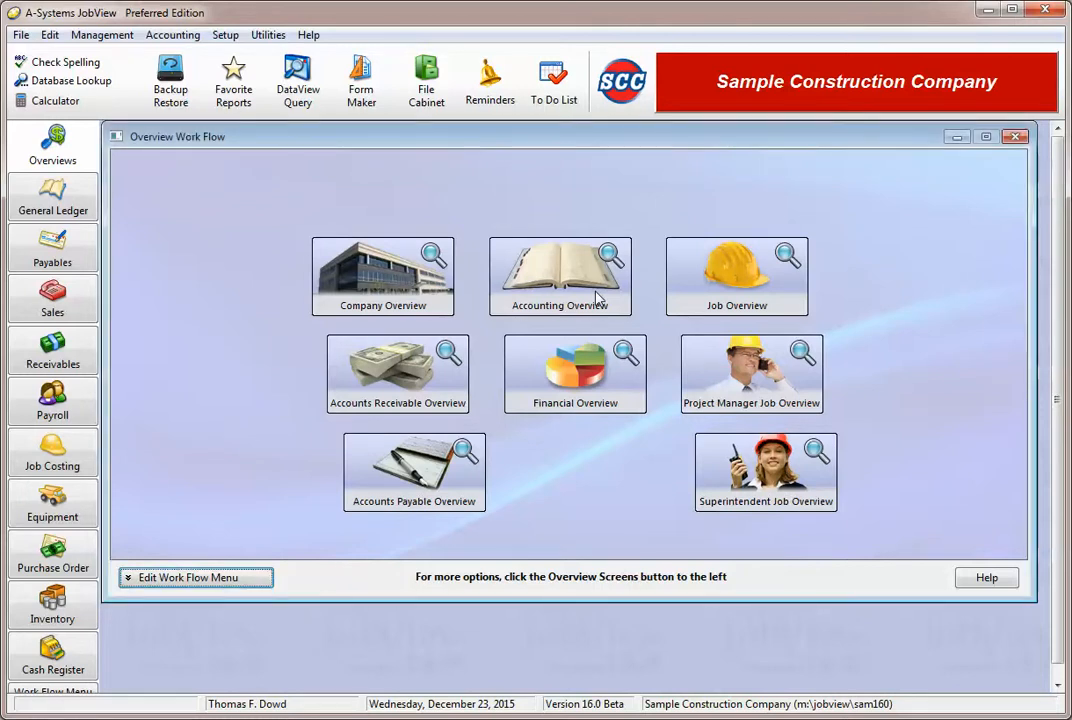
pyautogui.click(597, 297)
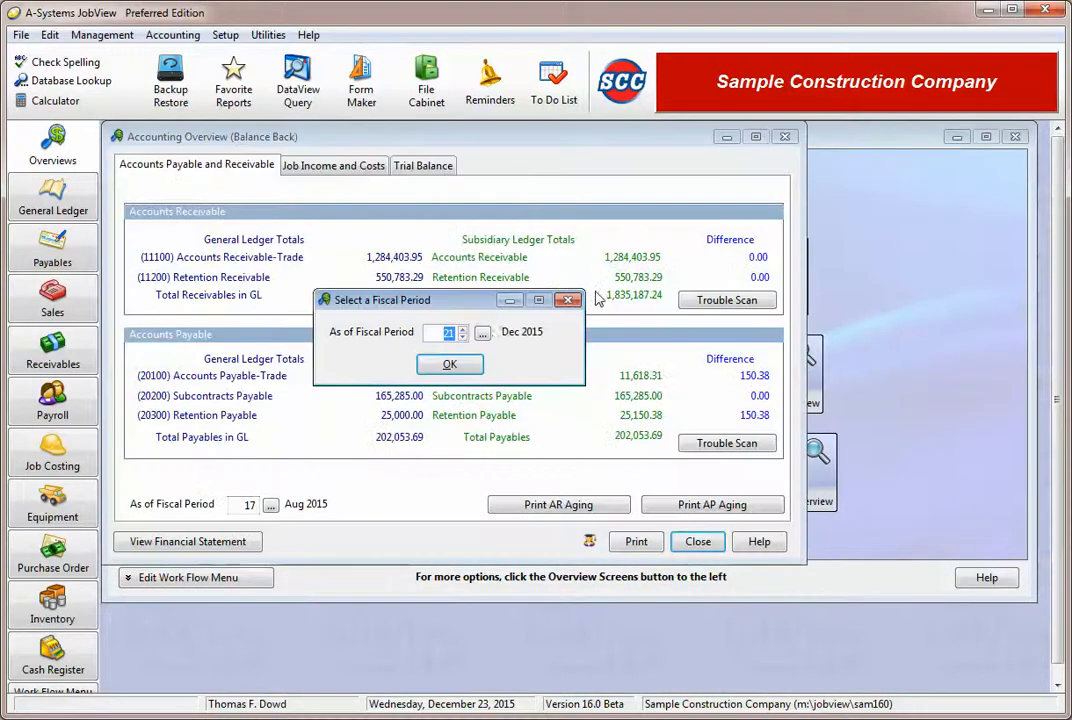
pyautogui.click(463, 338)
pyautogui.click(463, 338)
pyautogui.click(463, 338)
pyautogui.click(463, 338)
pyautogui.click(463, 338)
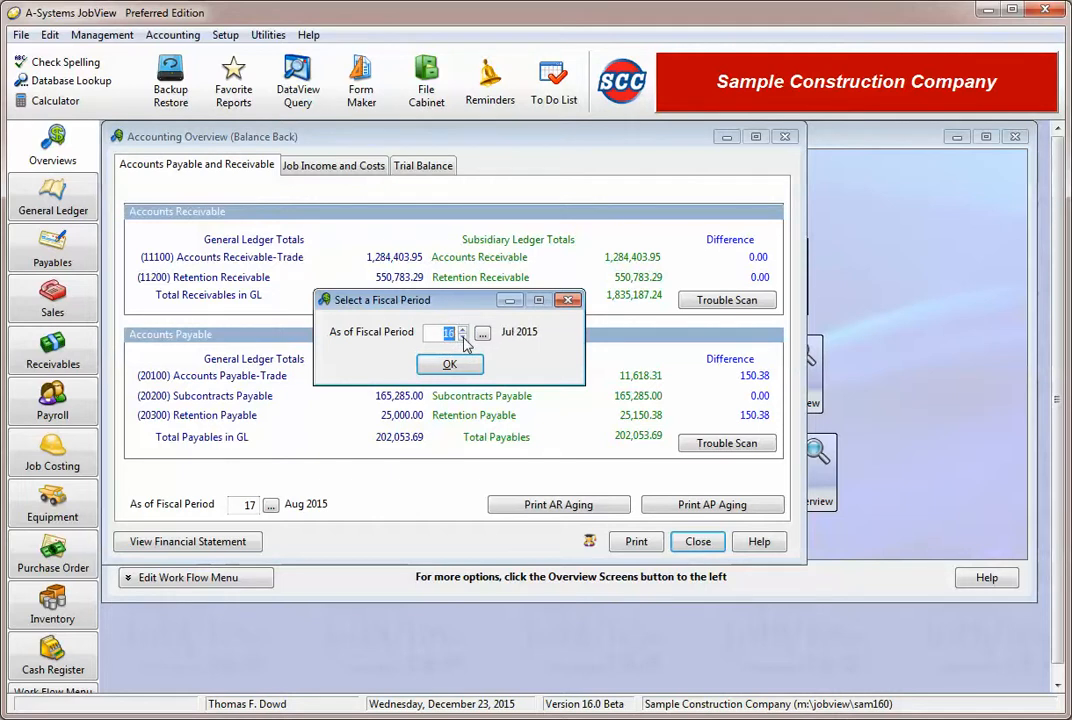
pyautogui.click(450, 362)
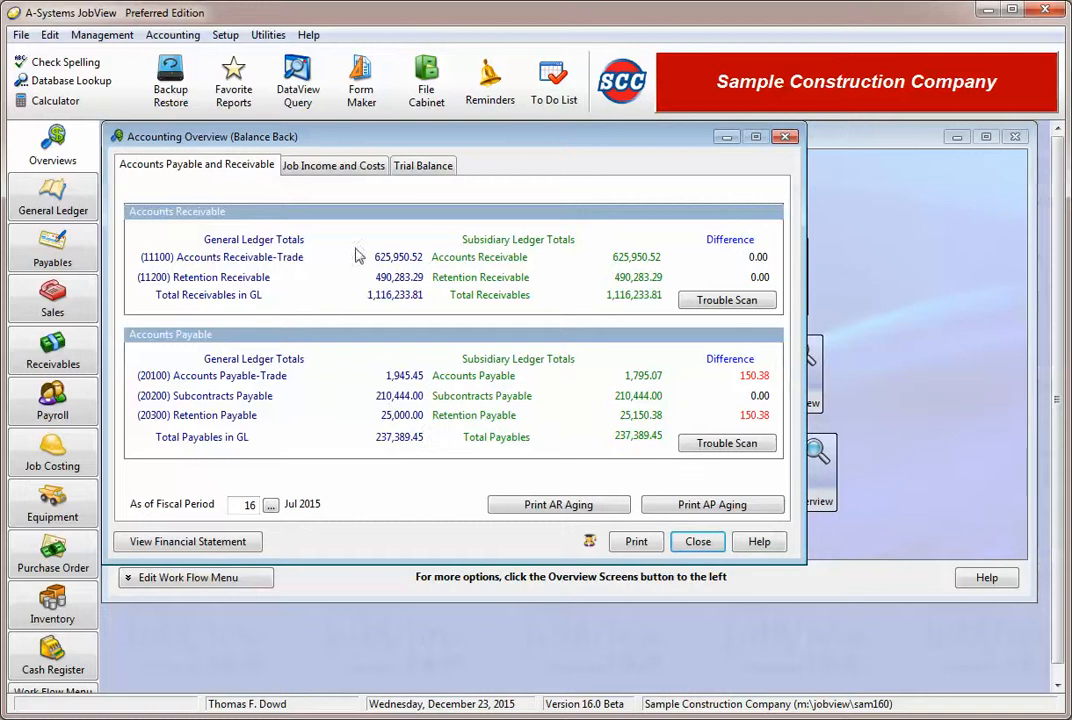
pyautogui.click(705, 548)
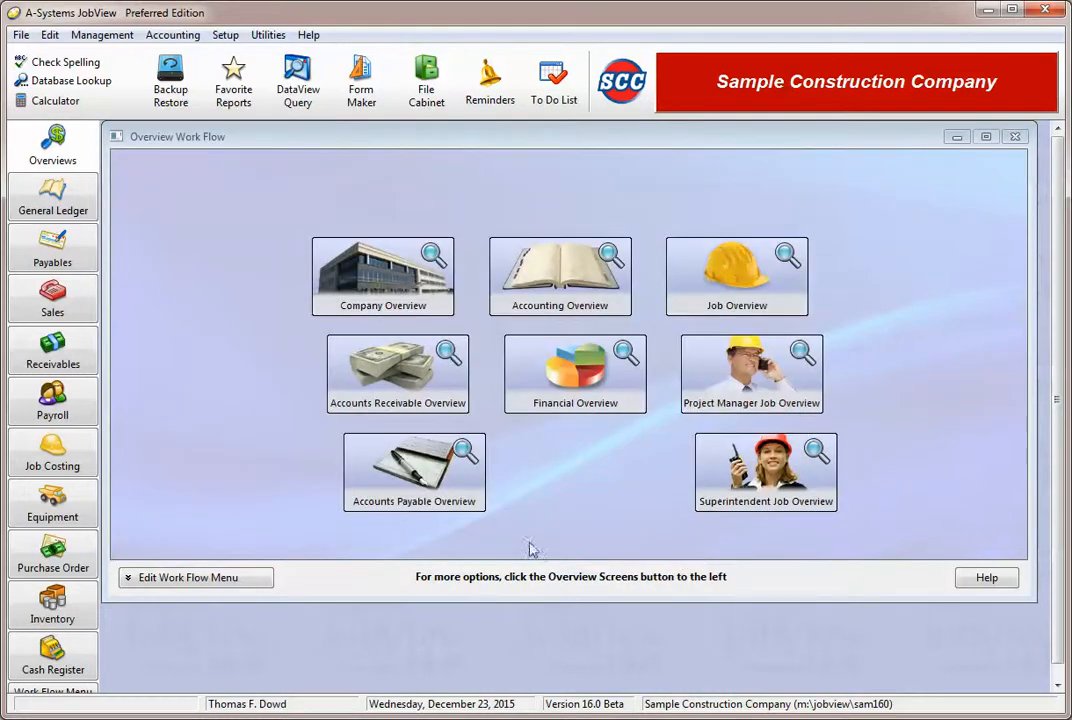
# Open the billing phase import for job 100, A-Systems Corporate Office, from the job setup list
pyautogui.click(75, 462)
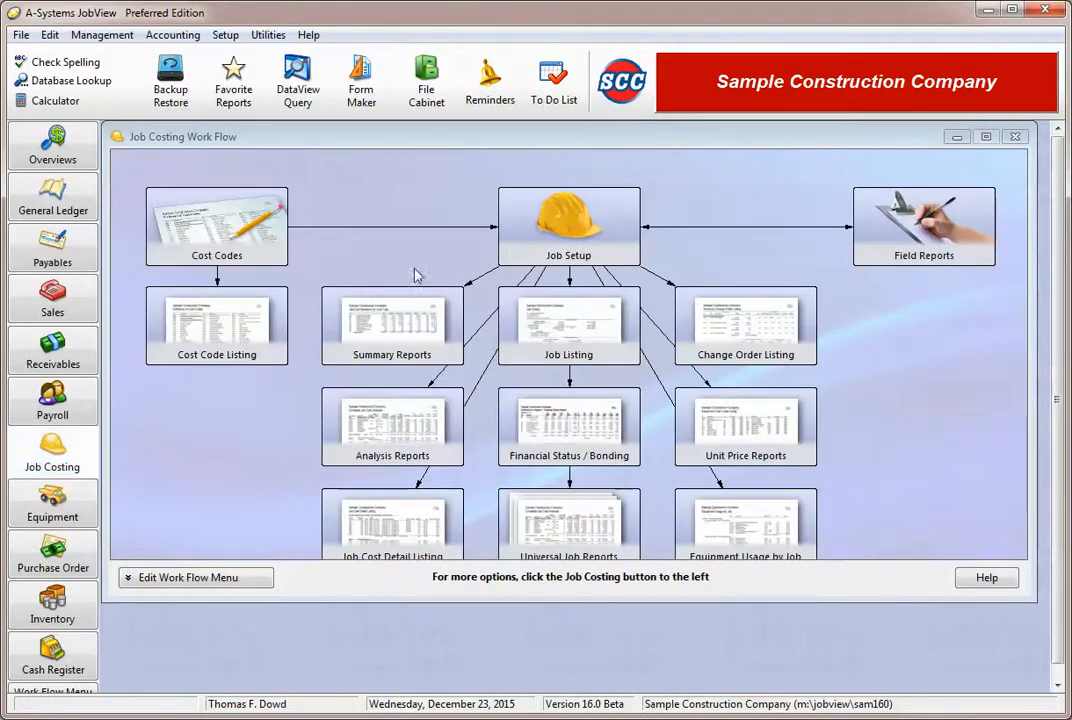
pyautogui.click(547, 238)
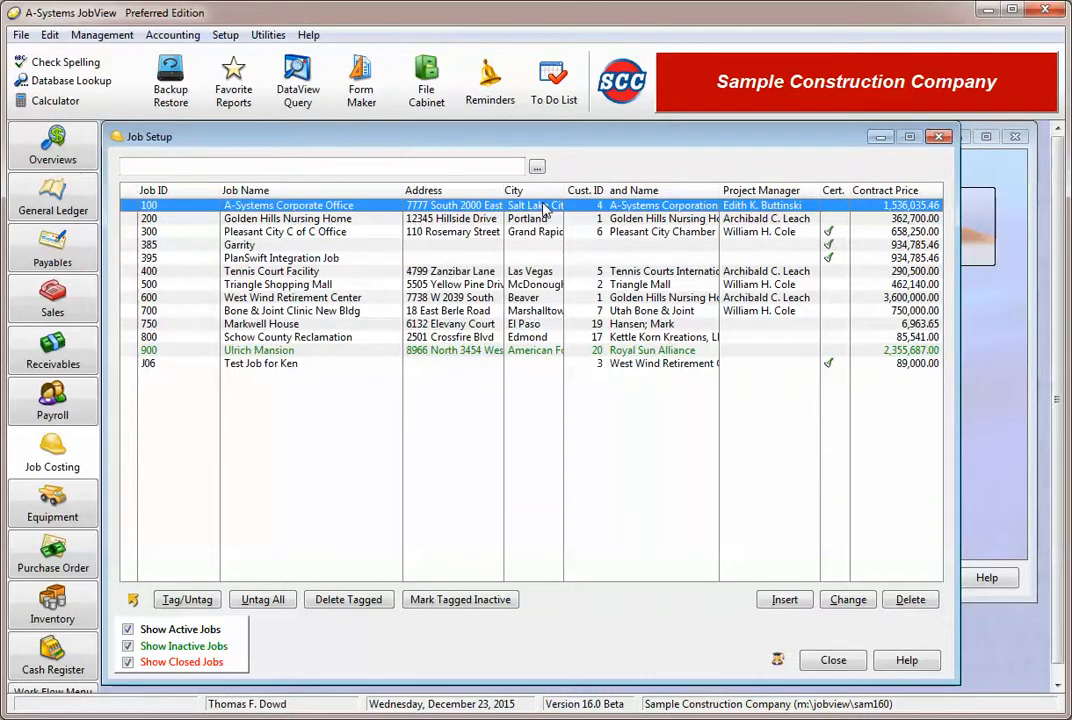
pyautogui.doubleClick(560, 203)
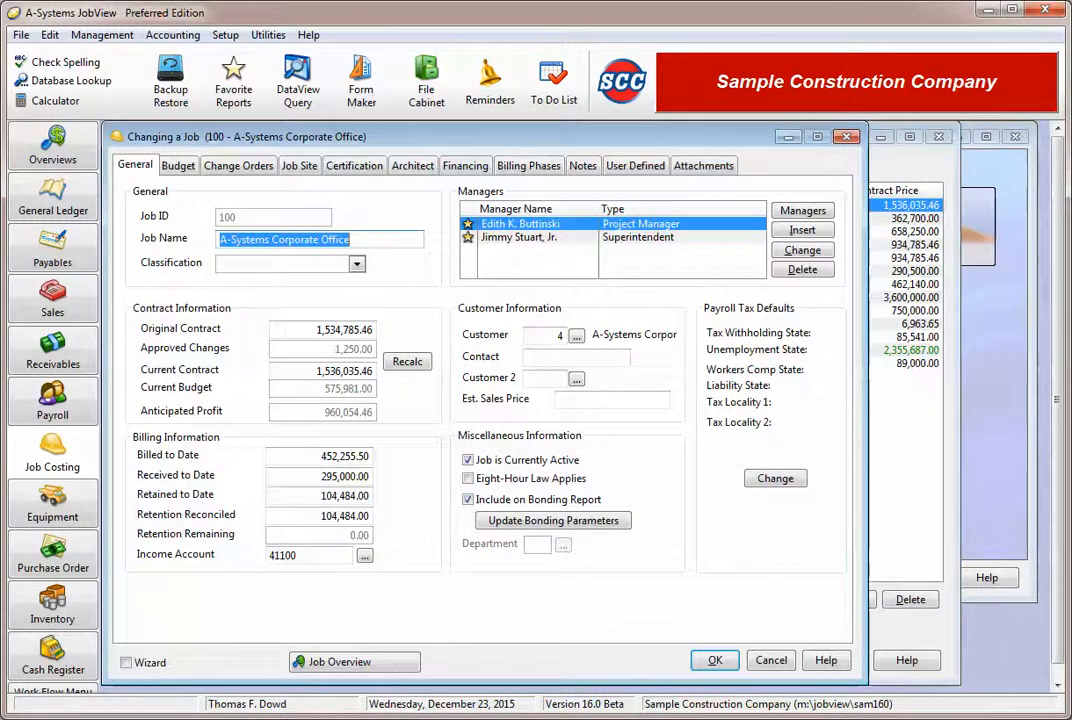
pyautogui.click(545, 166)
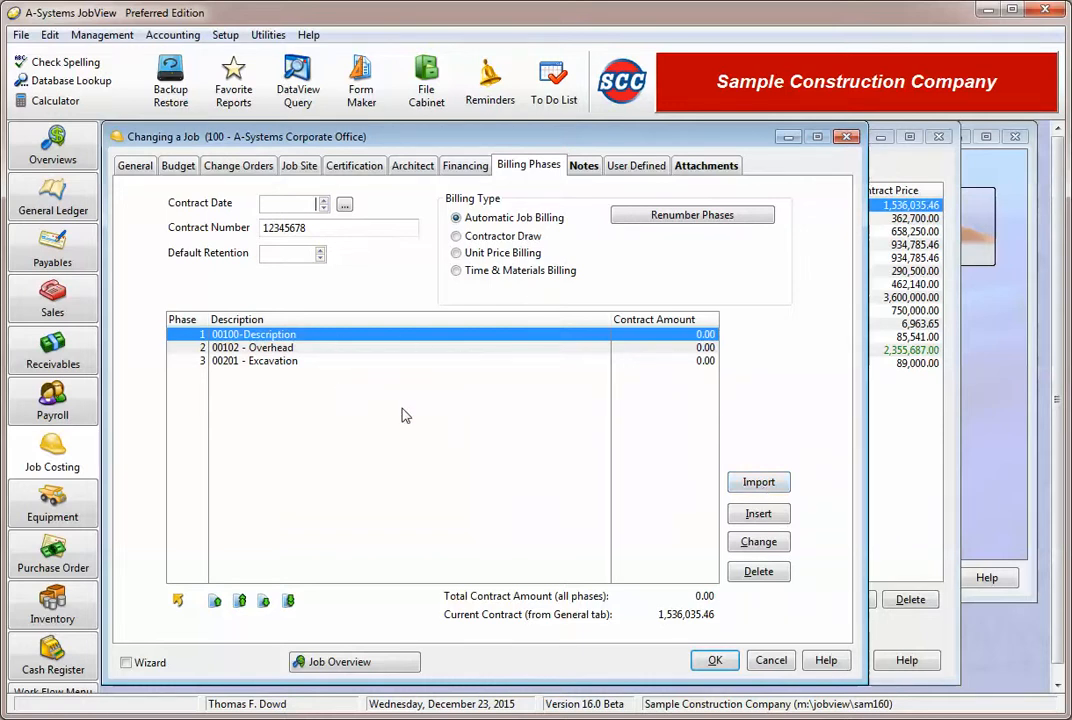
pyautogui.click(752, 486)
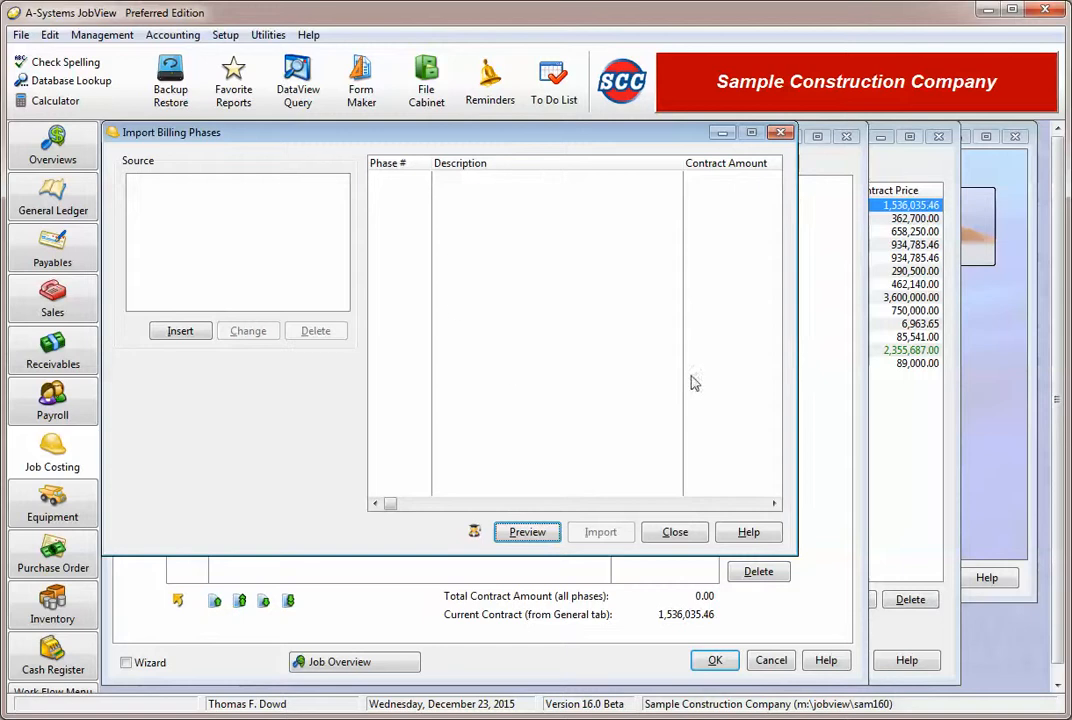
# Close the billing phase import, save job 100 and close the job setup list
pyautogui.click(675, 537)
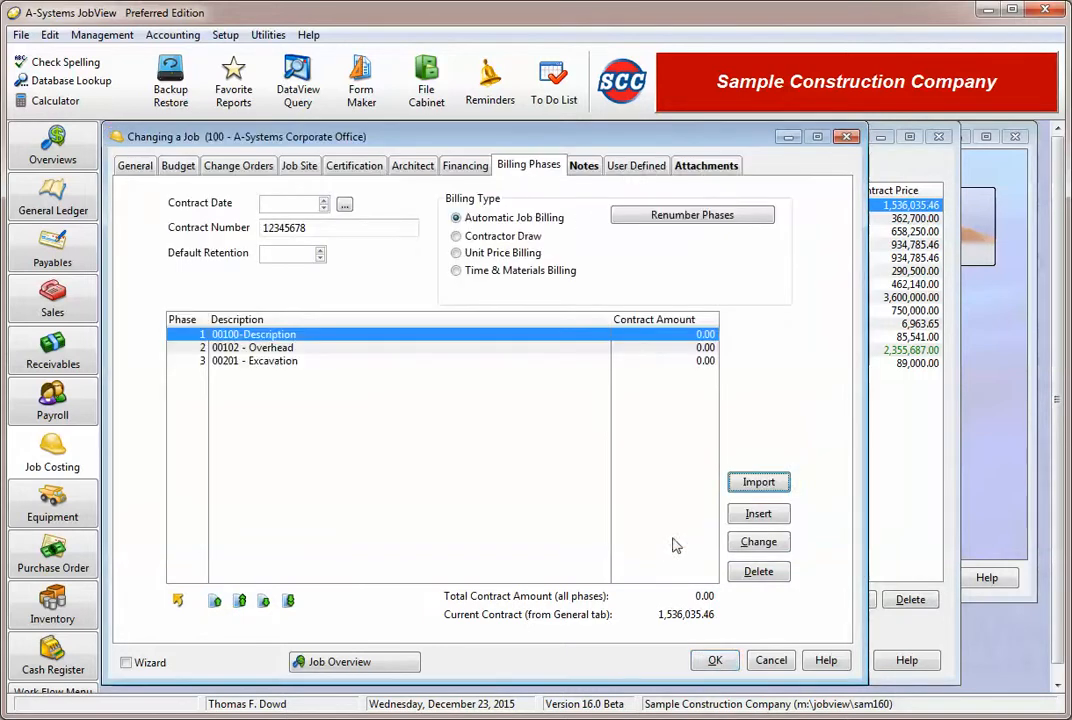
pyautogui.click(716, 661)
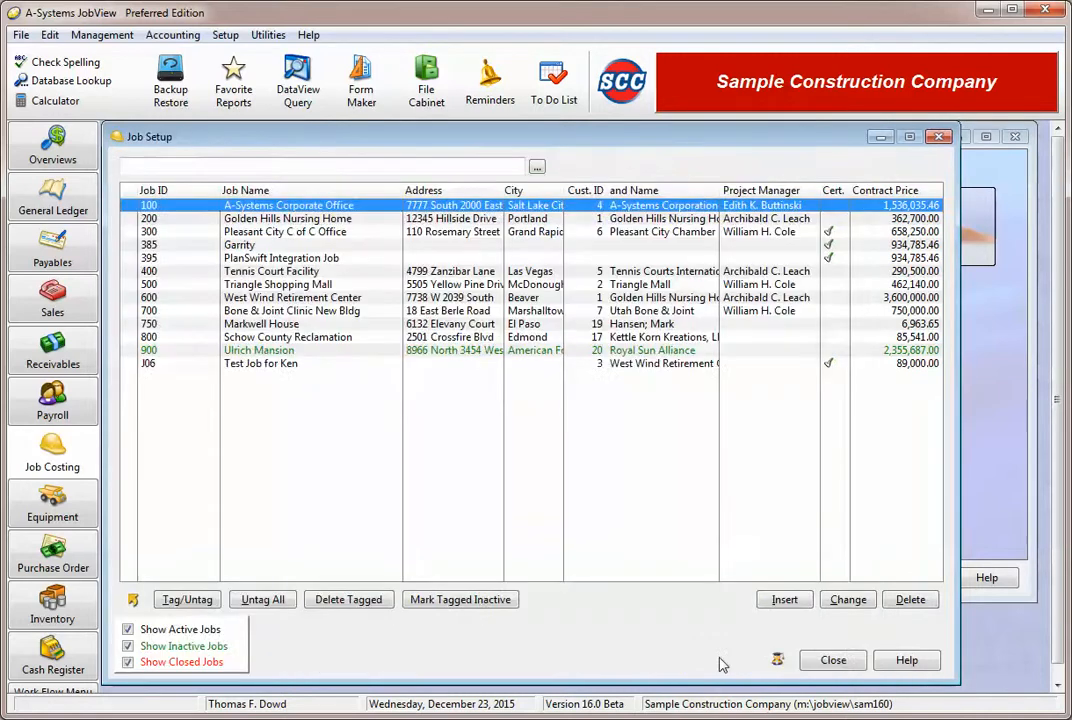
pyautogui.click(840, 664)
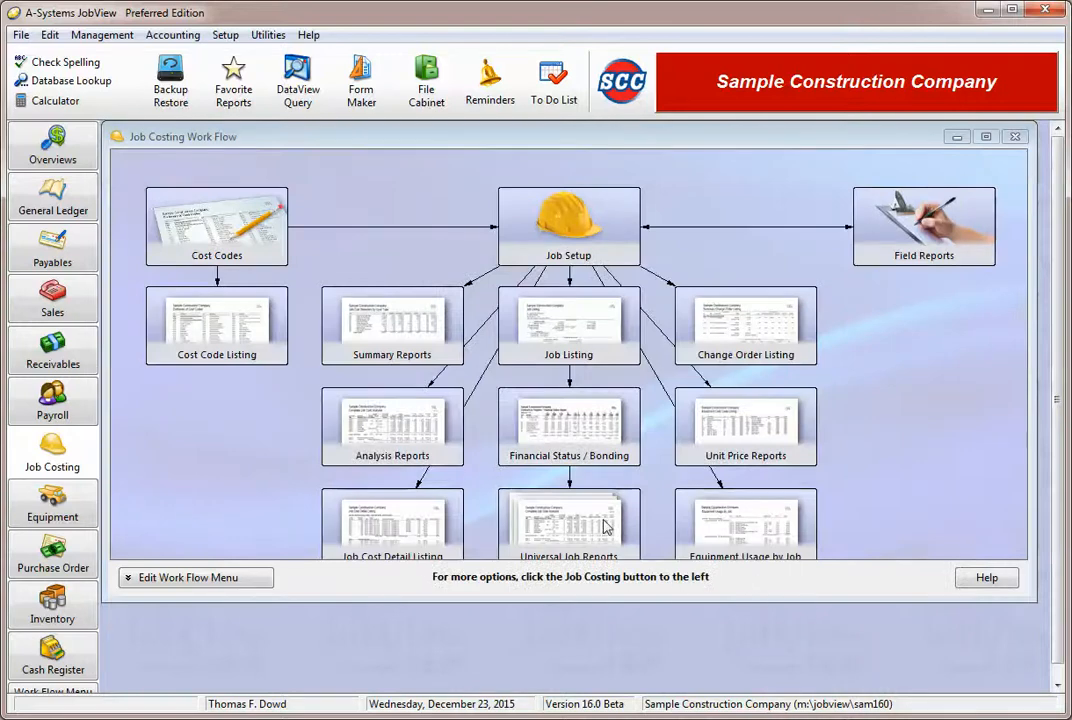
# Review the job IDs in the job setup list and close the list
pyautogui.click(583, 231)
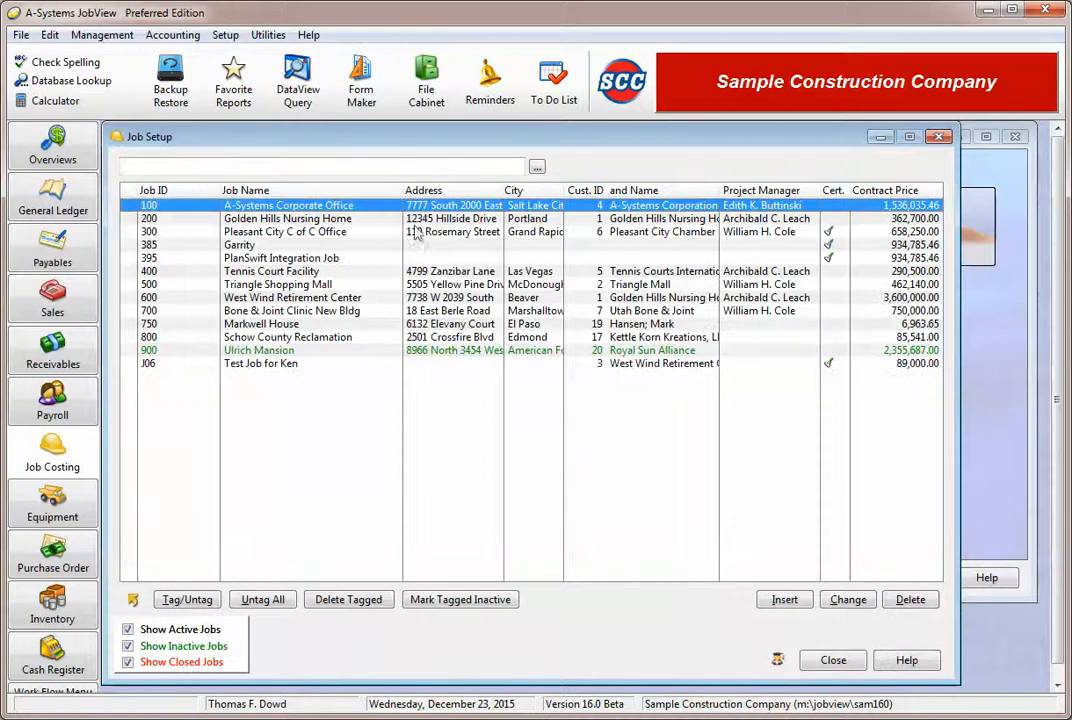
pyautogui.click(155, 247)
pyautogui.moveTo(156, 246); pyautogui.dragTo(185, 212)
pyautogui.click(834, 661)
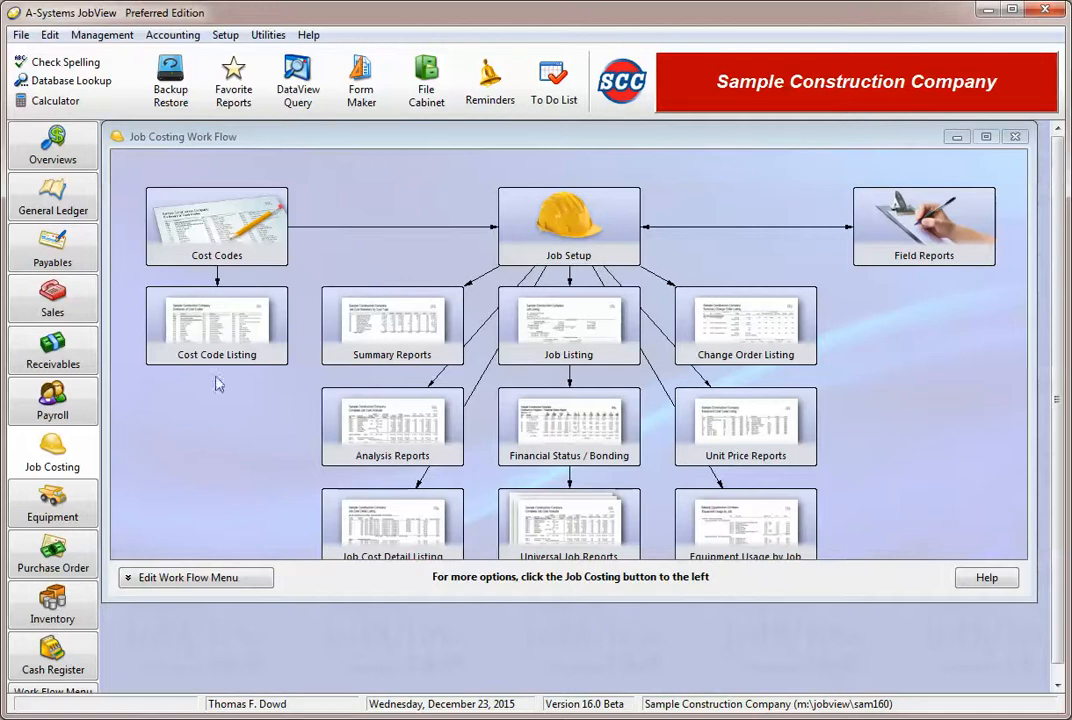
# Open check printing in Accounts Payable and review the hand payments included in the check run
pyautogui.click(78, 262)
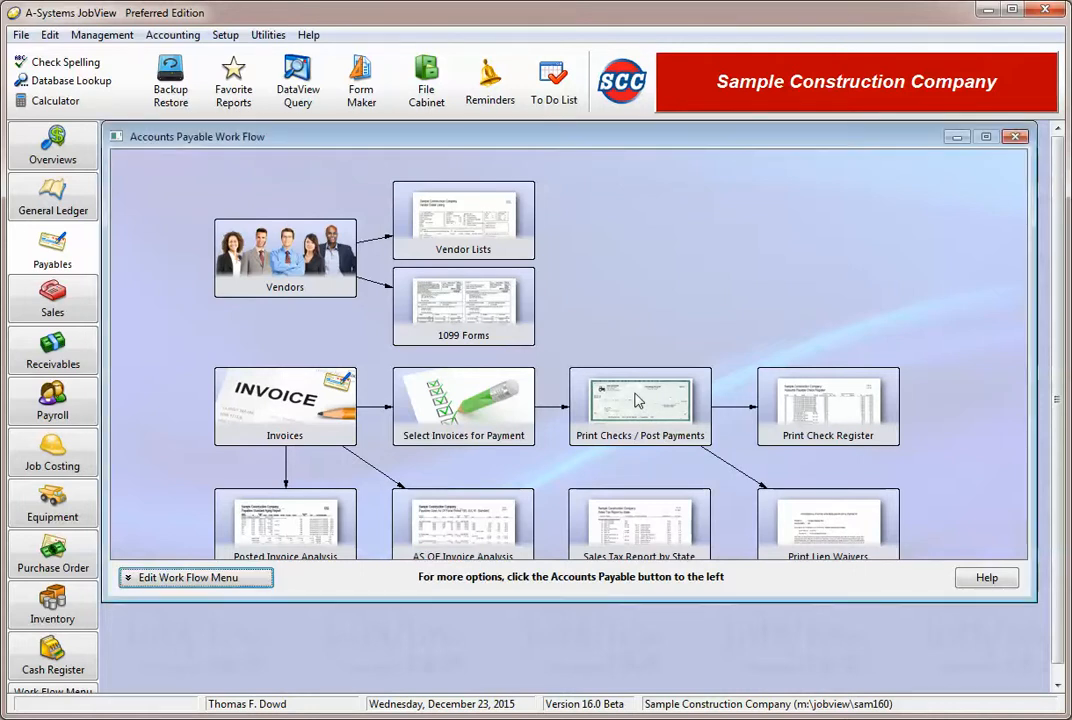
pyautogui.click(636, 400)
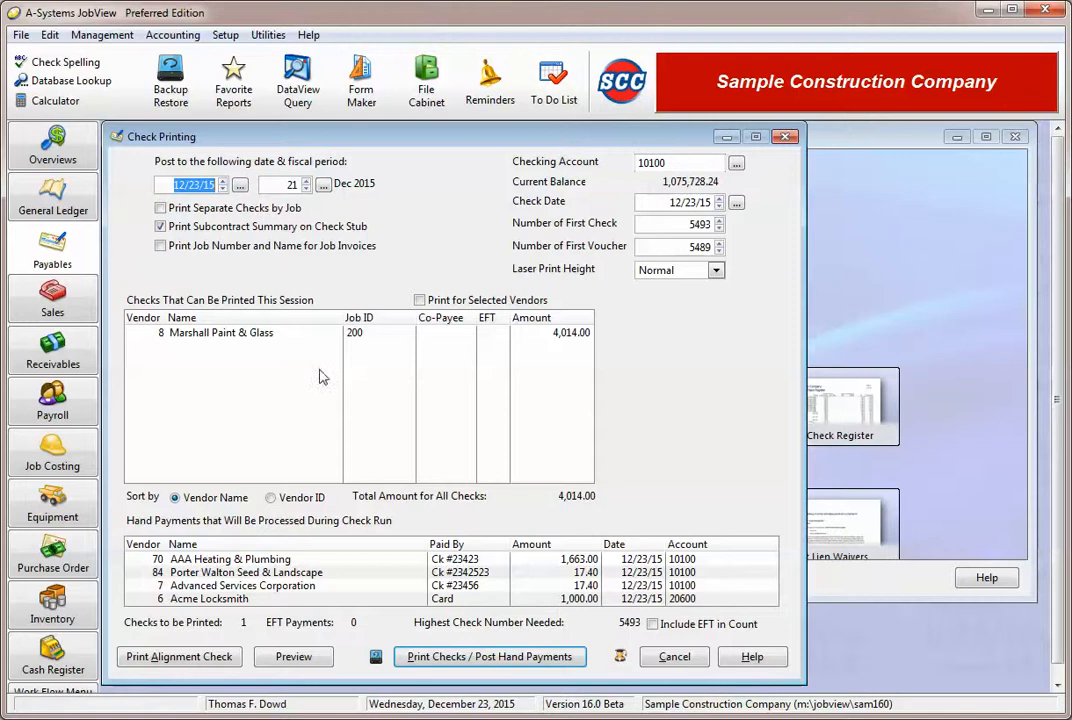
pyautogui.click(366, 560)
pyautogui.click(370, 598)
pyautogui.moveTo(371, 626); pyautogui.dragTo(384, 555)
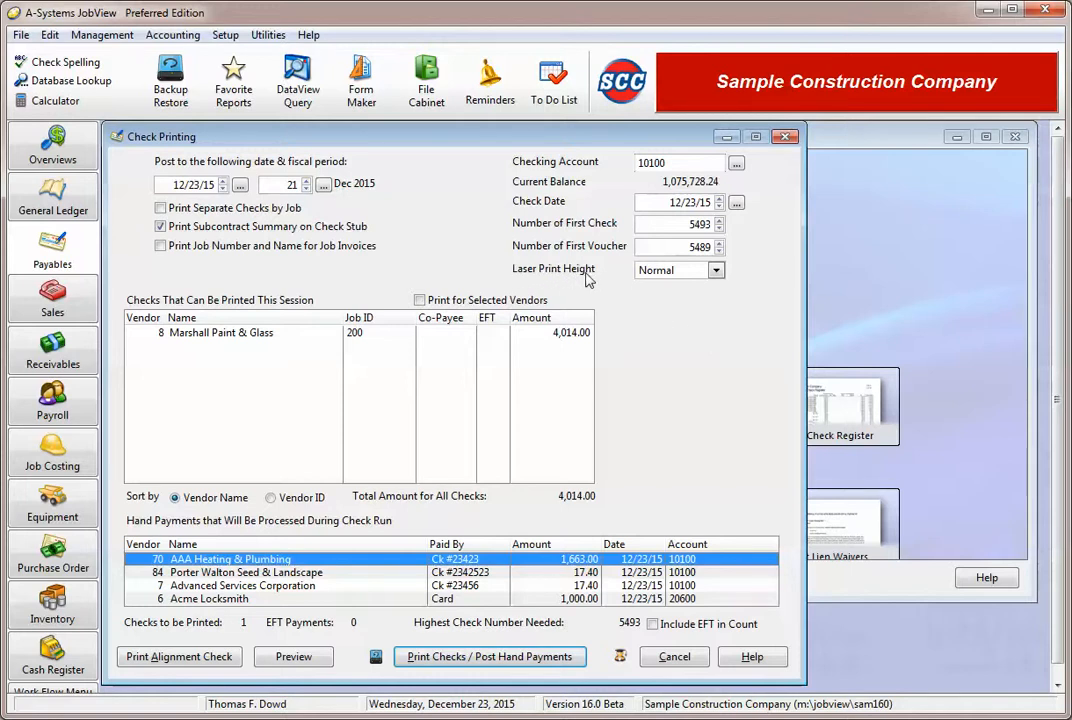
# Review the laser print height options, keep Normal and cancel the check printing
pyautogui.click(716, 270)
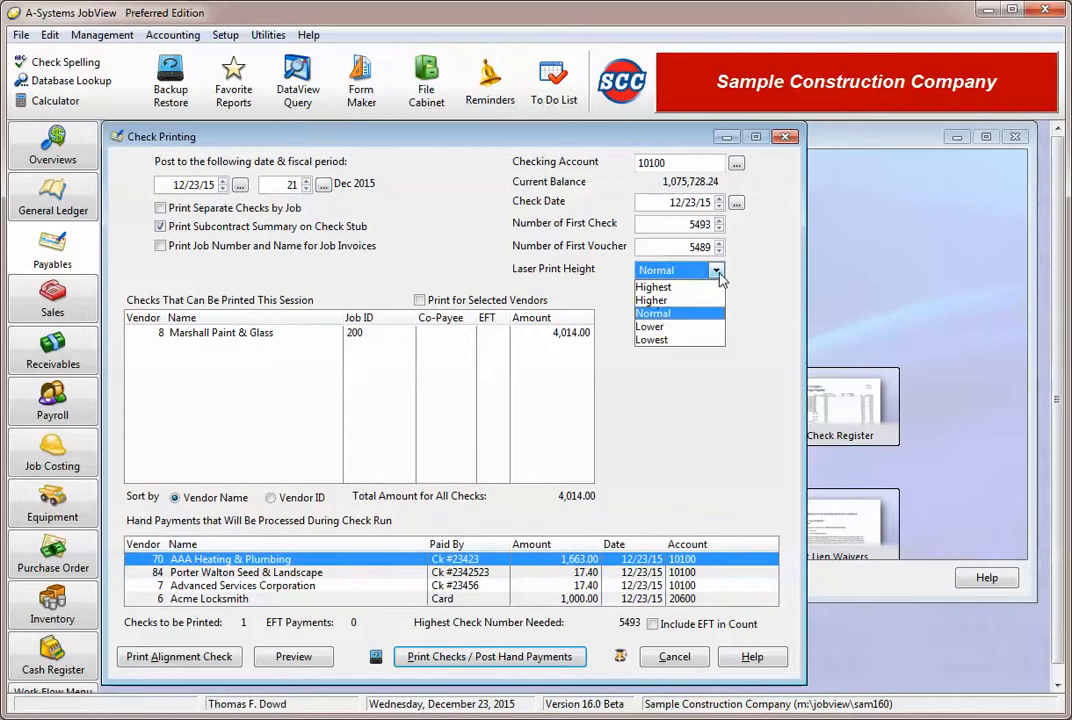
pyautogui.click(677, 313)
pyautogui.click(668, 657)
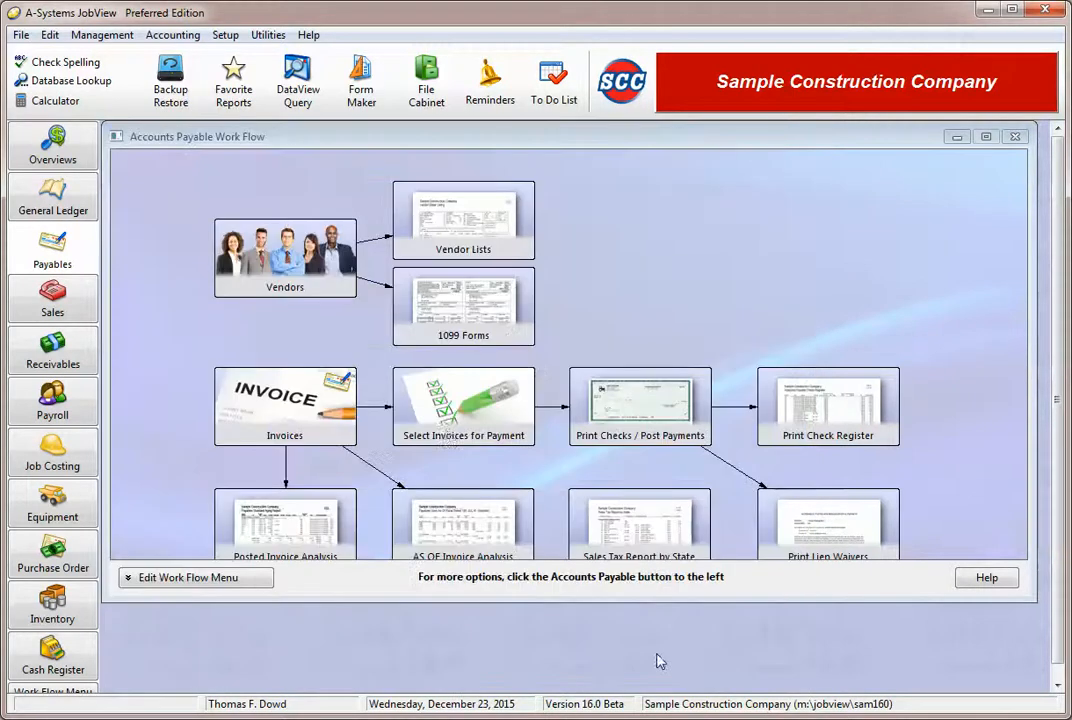
# Open the miscellaneous settings of the vendor A-1 Welding Company for editing
pyautogui.click(323, 268)
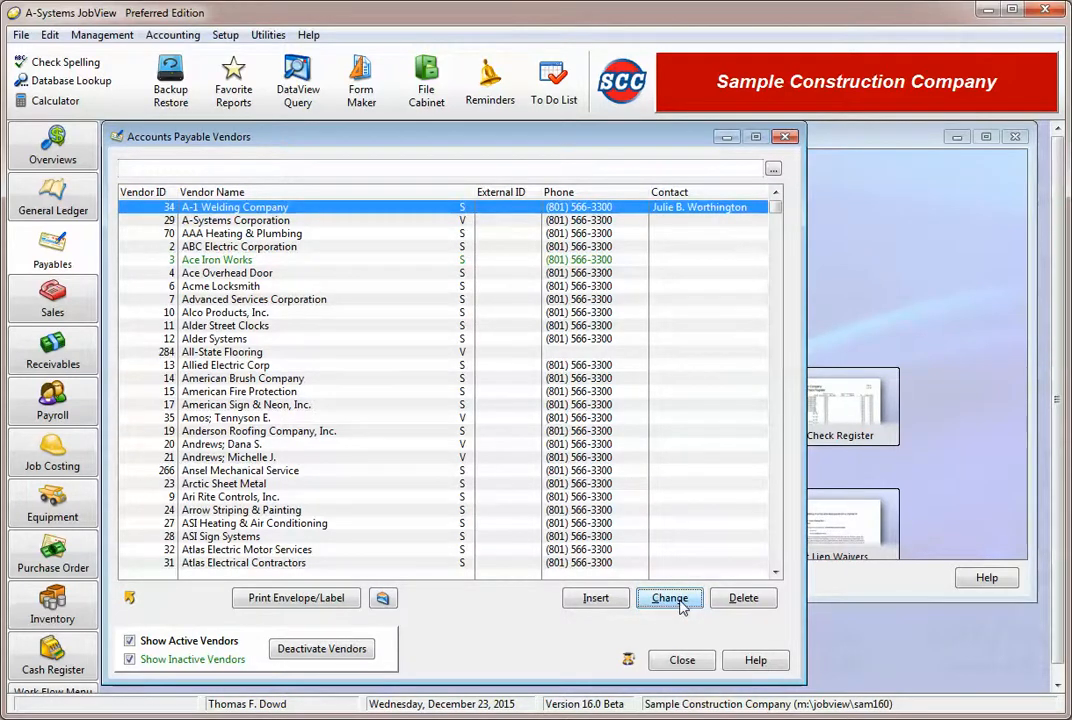
pyautogui.click(678, 602)
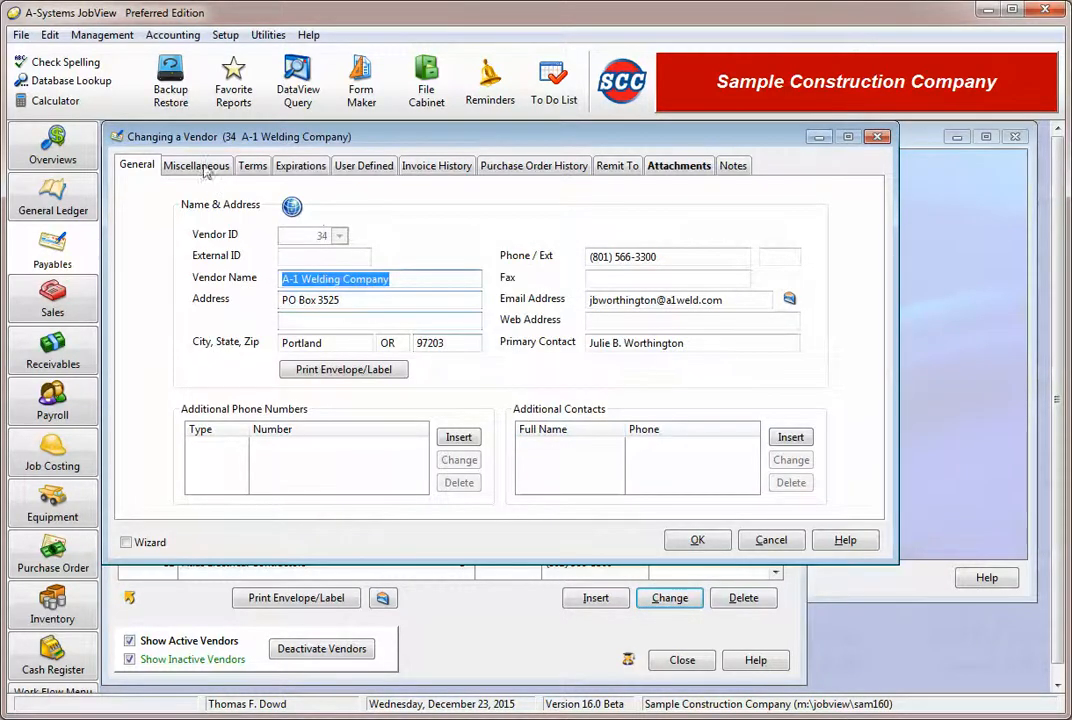
pyautogui.click(206, 170)
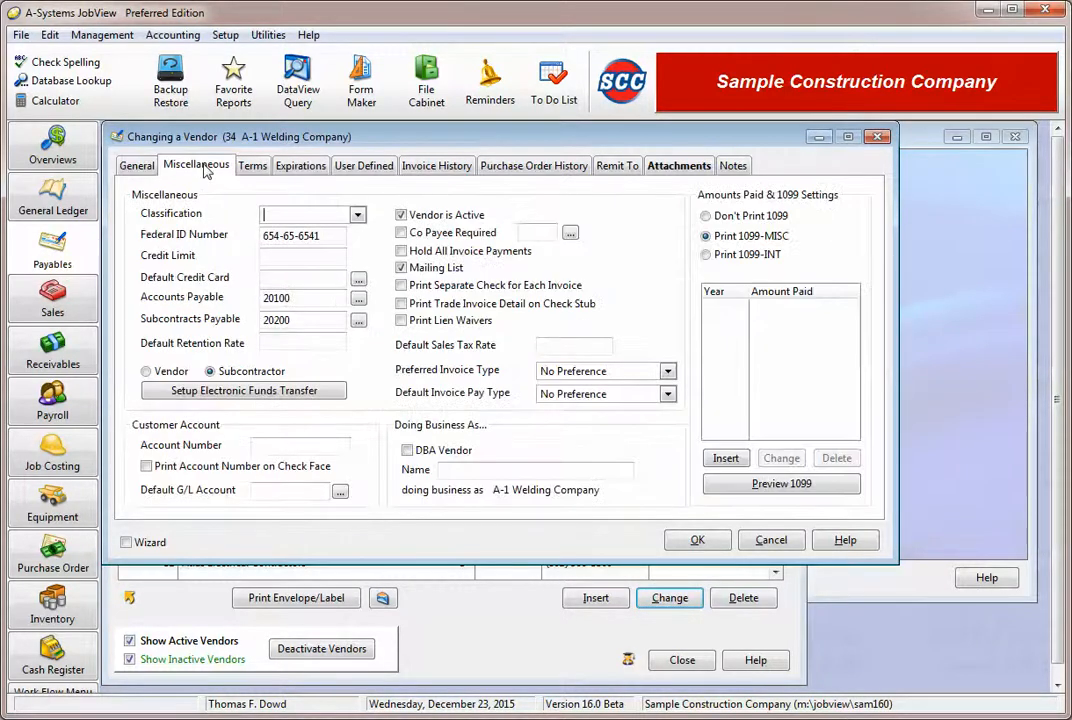
# Try switching A-1 Welding Company to Vendor and back to Subcontractor, discard the changes and close the vendor list
pyautogui.click(150, 371)
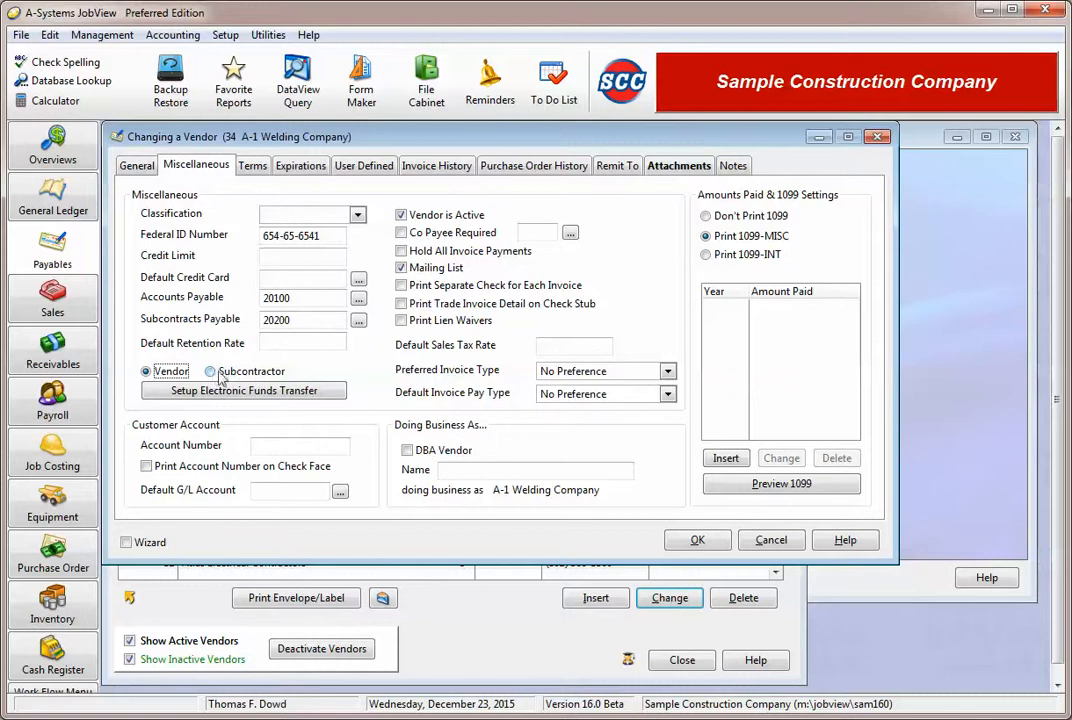
pyautogui.click(213, 375)
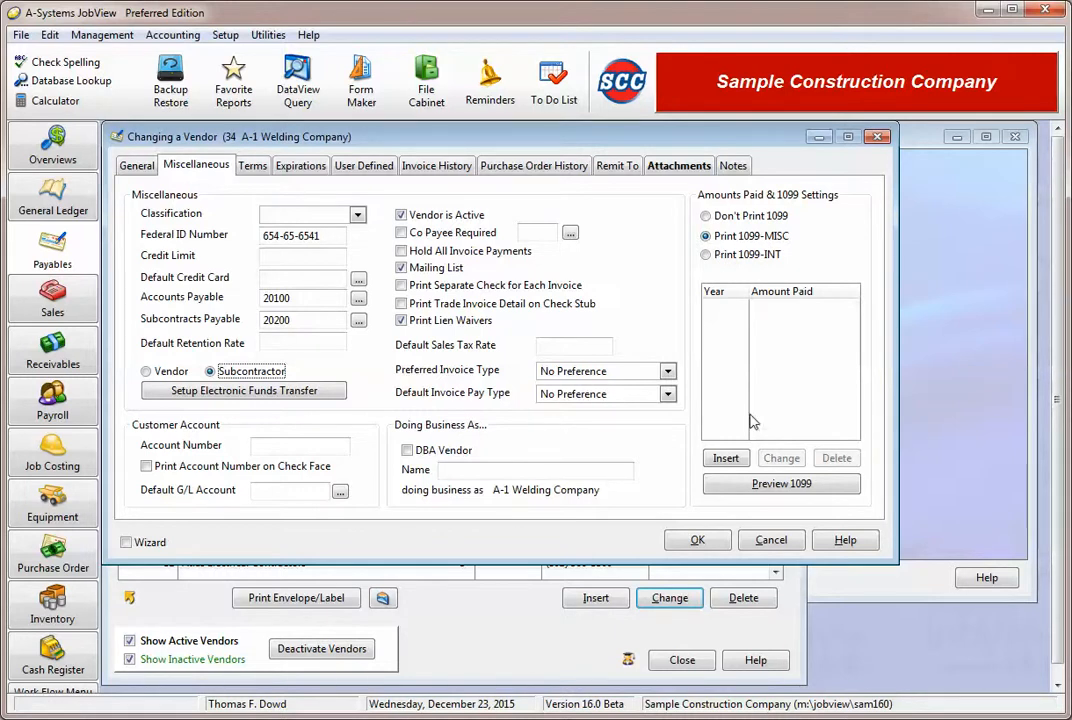
pyautogui.click(757, 545)
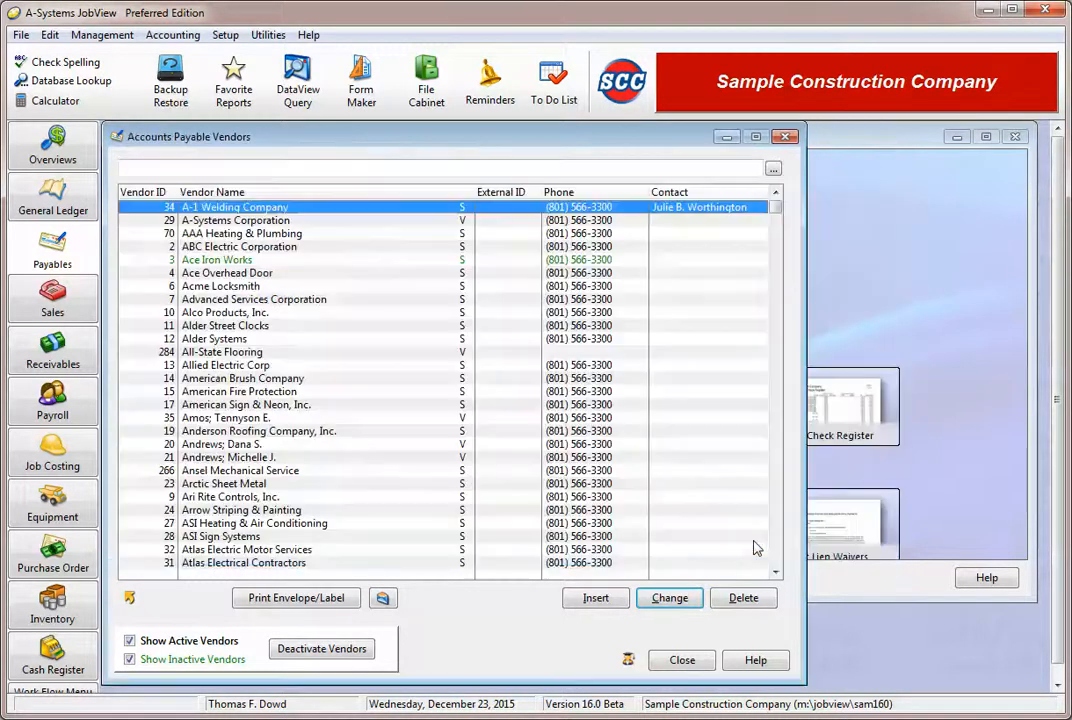
pyautogui.click(668, 666)
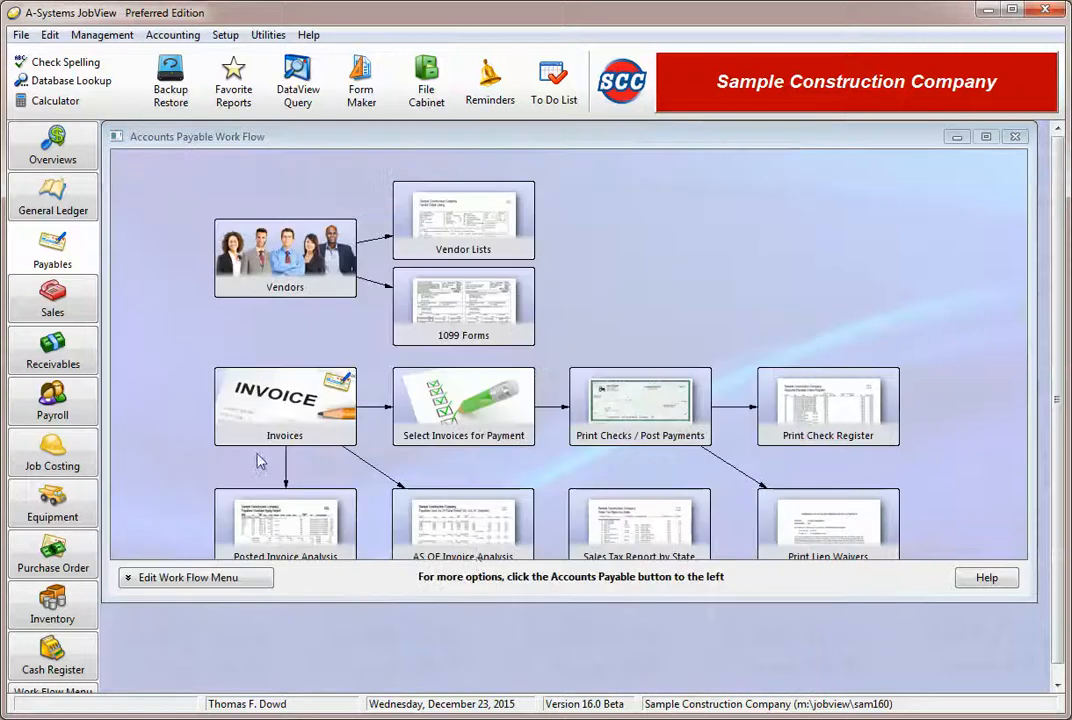
# Start a new receipt not tied to an invoice for the existing customer A-Systems Corporation in the Receipts batch
pyautogui.click(52, 350)
pyautogui.click(430, 388)
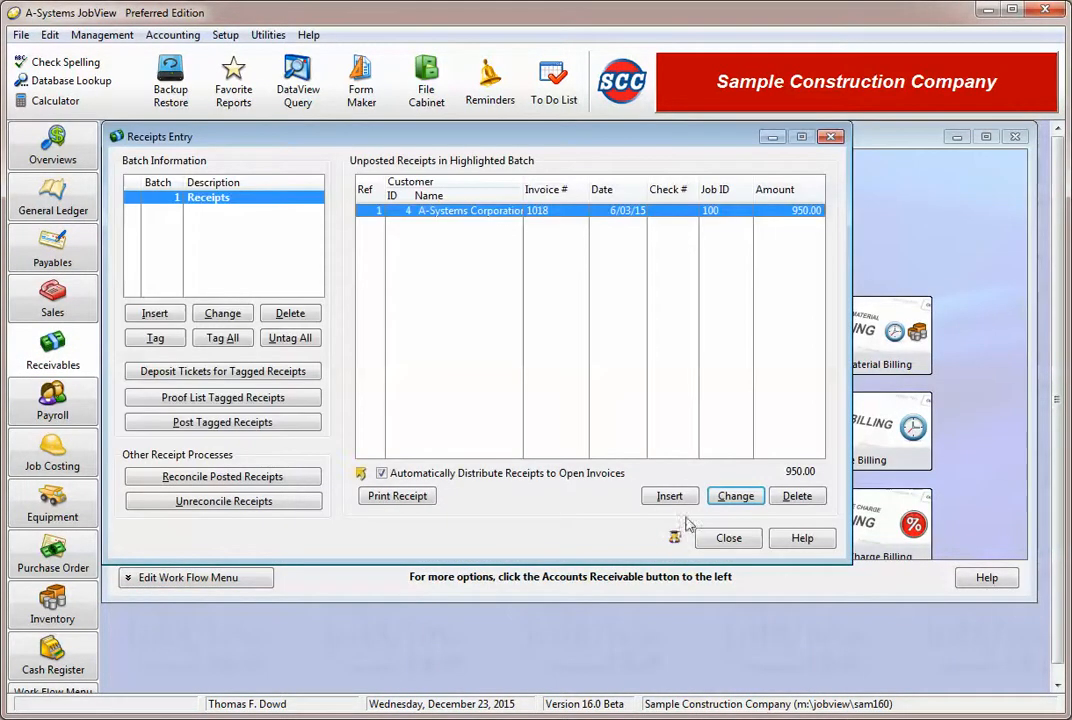
pyautogui.click(675, 500)
pyautogui.click(561, 436)
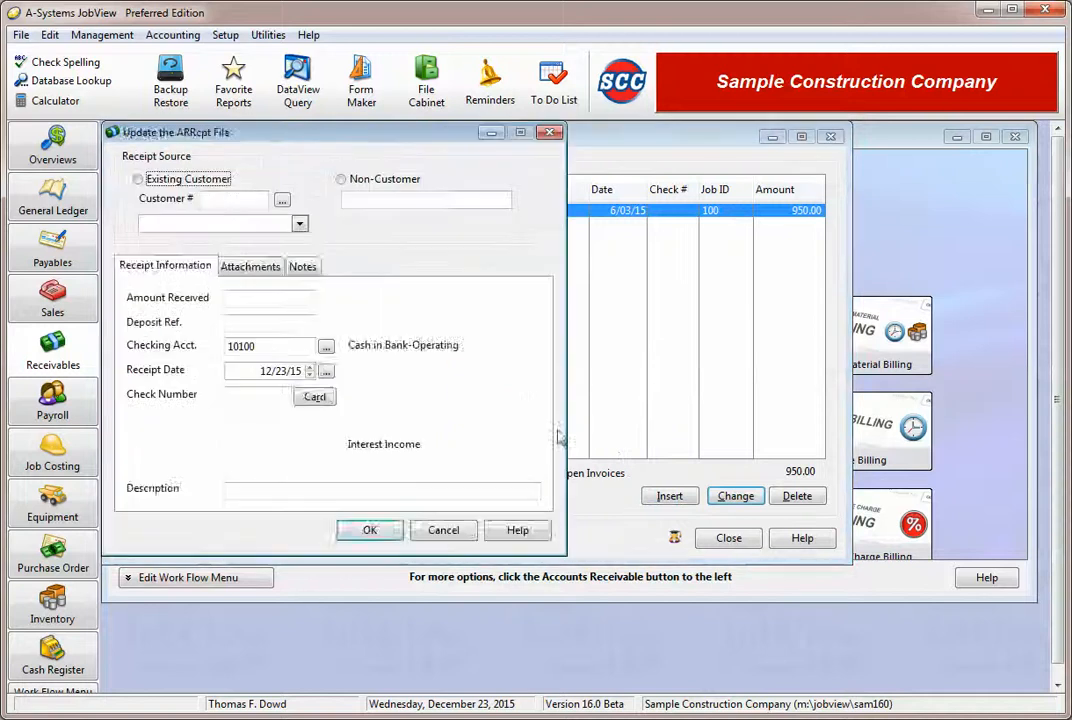
pyautogui.click(282, 200)
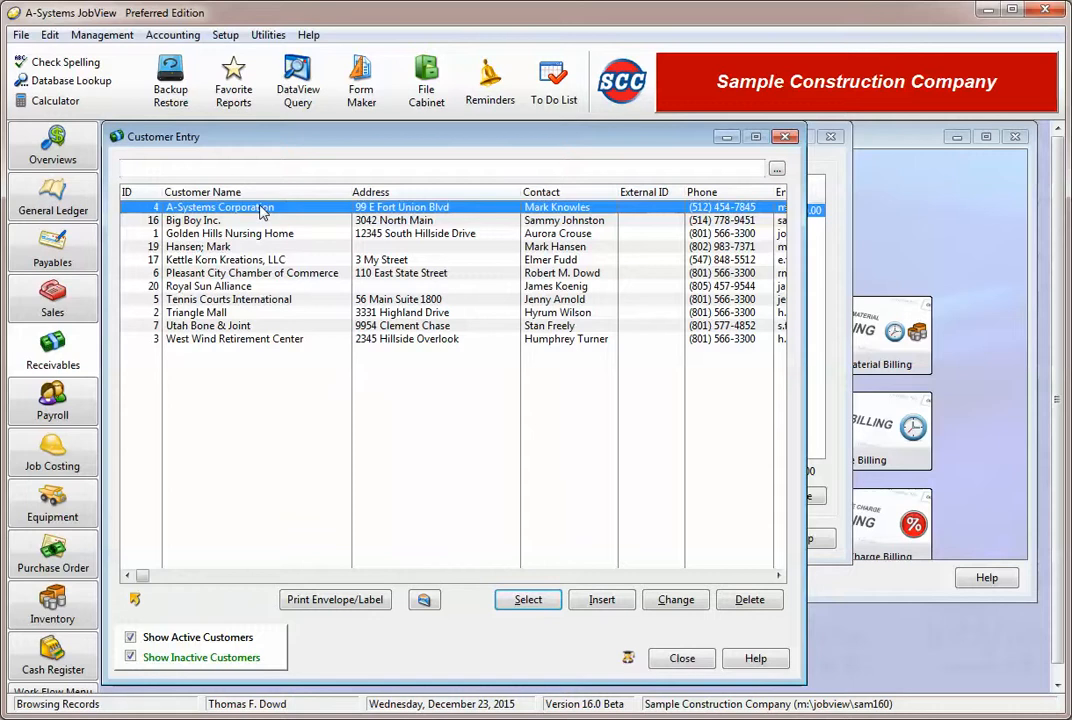
pyautogui.click(528, 600)
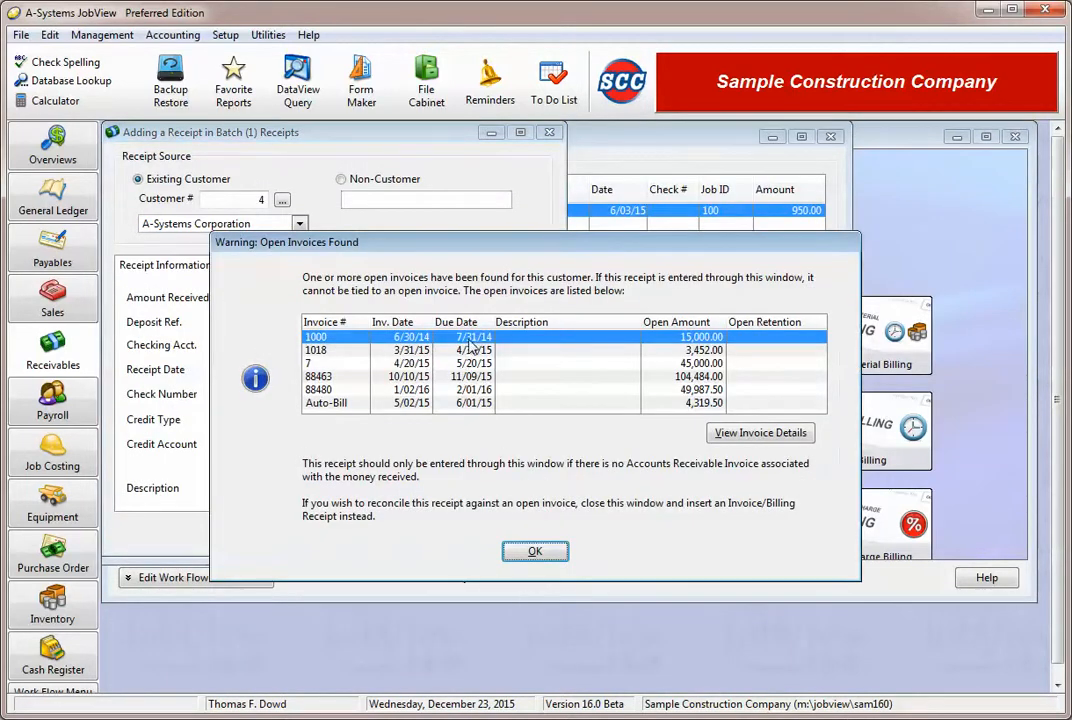
# Look through the open invoices listed for A-Systems Corporation in the open invoices warning
pyautogui.press('Down')
pyautogui.press('Down')
pyautogui.press('Down')
pyautogui.press('Down')
pyautogui.press('Down')
pyautogui.press('Up')
pyautogui.press('Up')
pyautogui.press('Up')
pyautogui.press('Up')
pyautogui.press('Up')
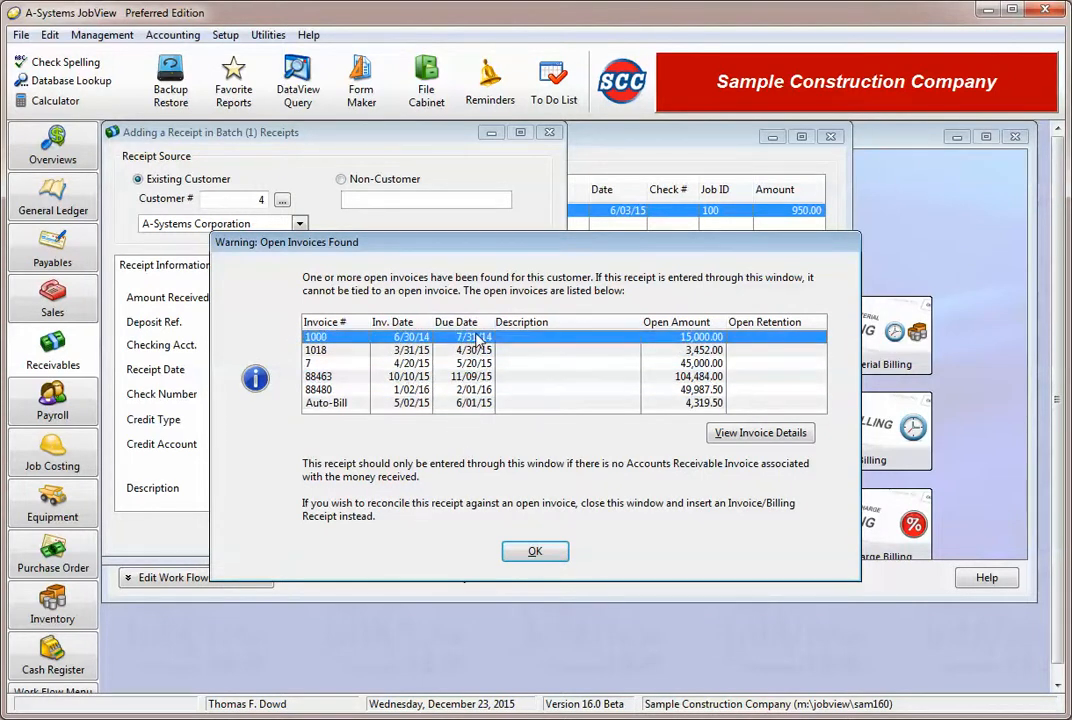
# Dismiss the open invoices warning, discard the new receipt and close receipts entry
pyautogui.click(527, 553)
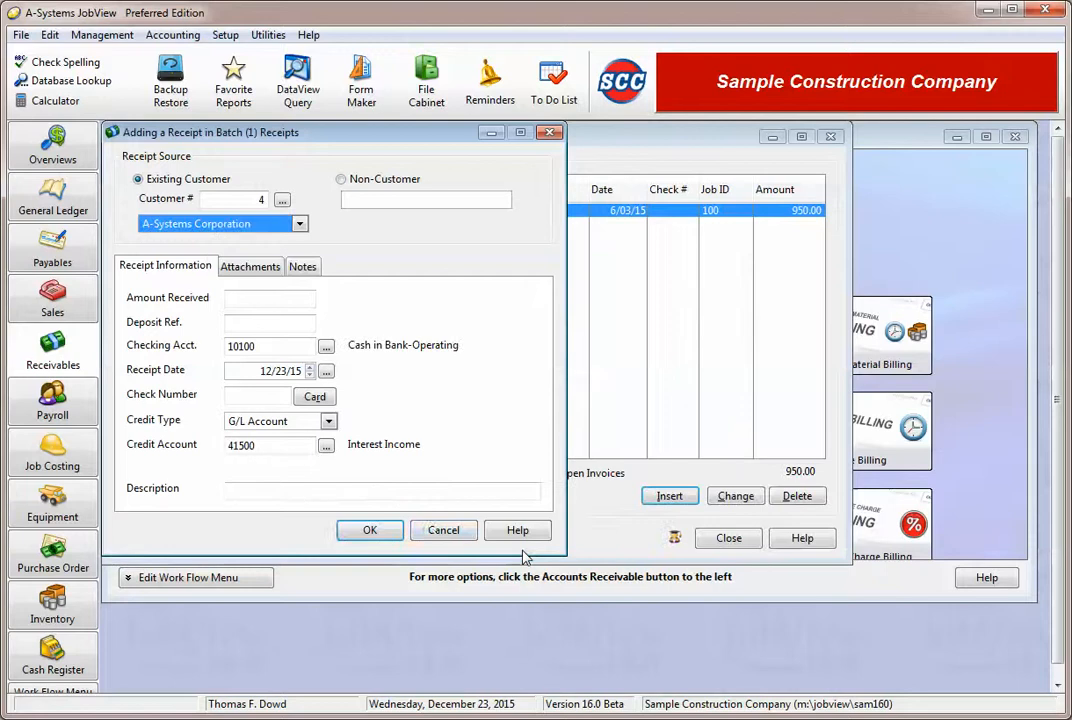
pyautogui.click(440, 530)
pyautogui.click(732, 538)
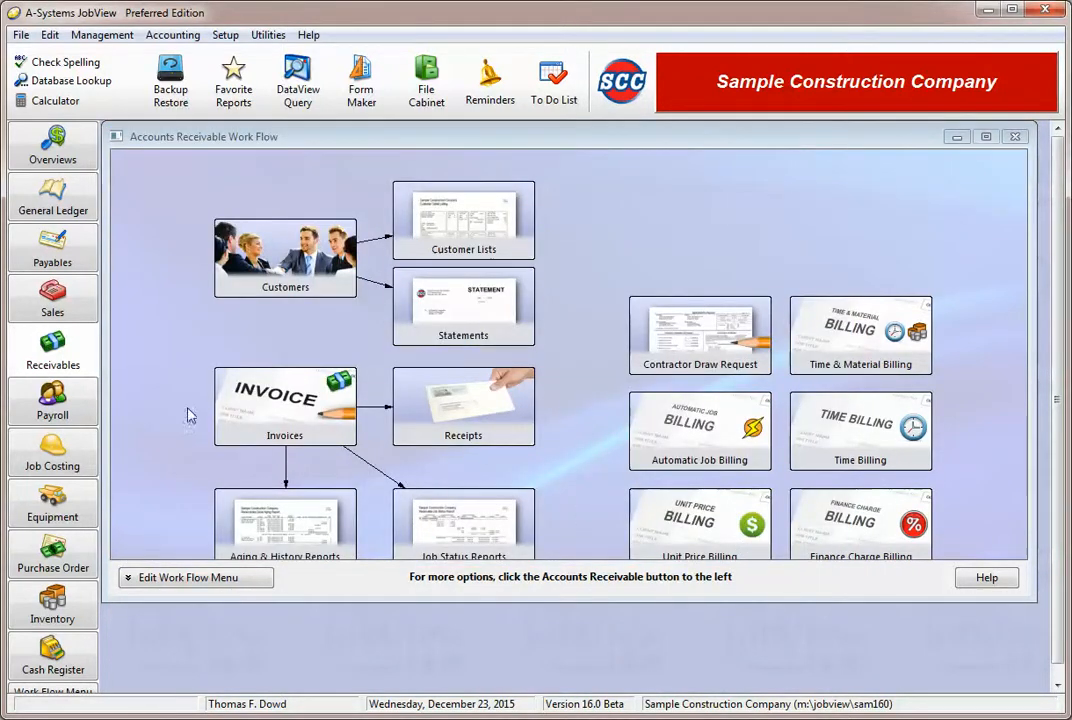
# Check the salesman assigned in the notes of job 100, A-Systems Corporate Office, and close the job without saving
pyautogui.click(53, 462)
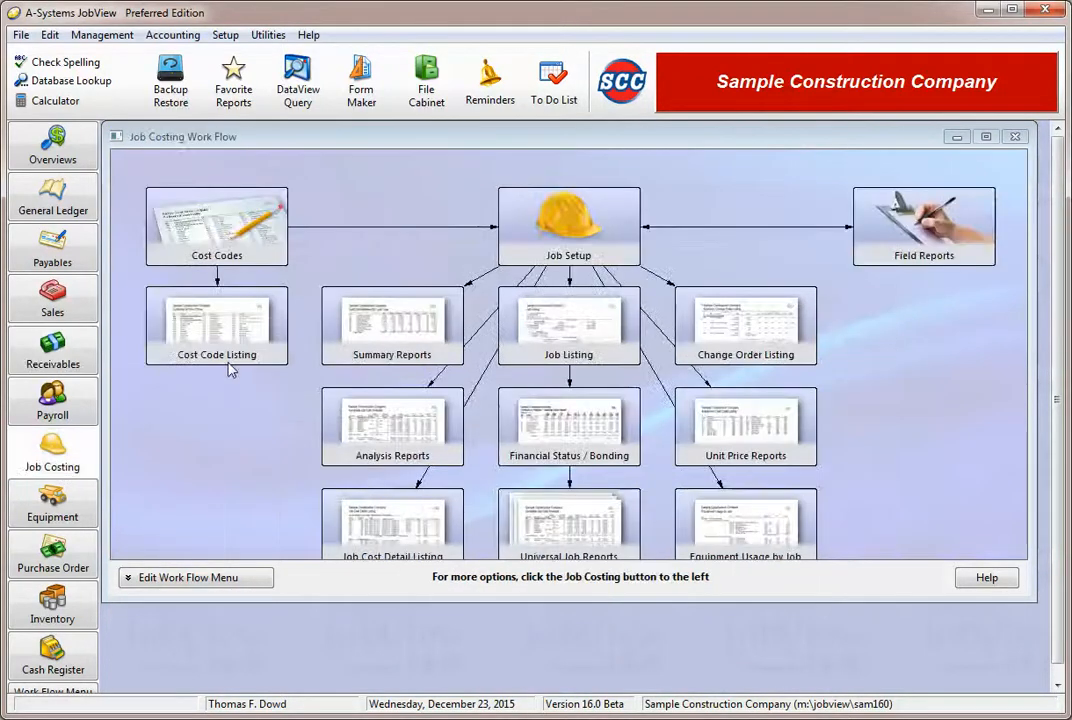
pyautogui.click(566, 234)
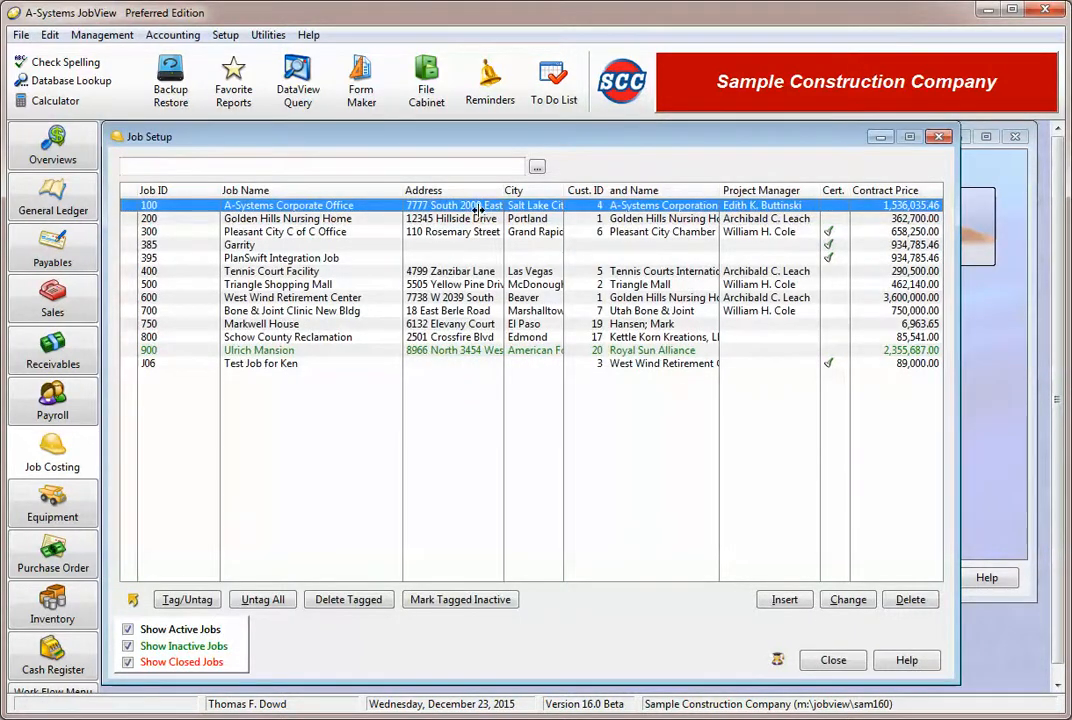
pyautogui.doubleClick(478, 207)
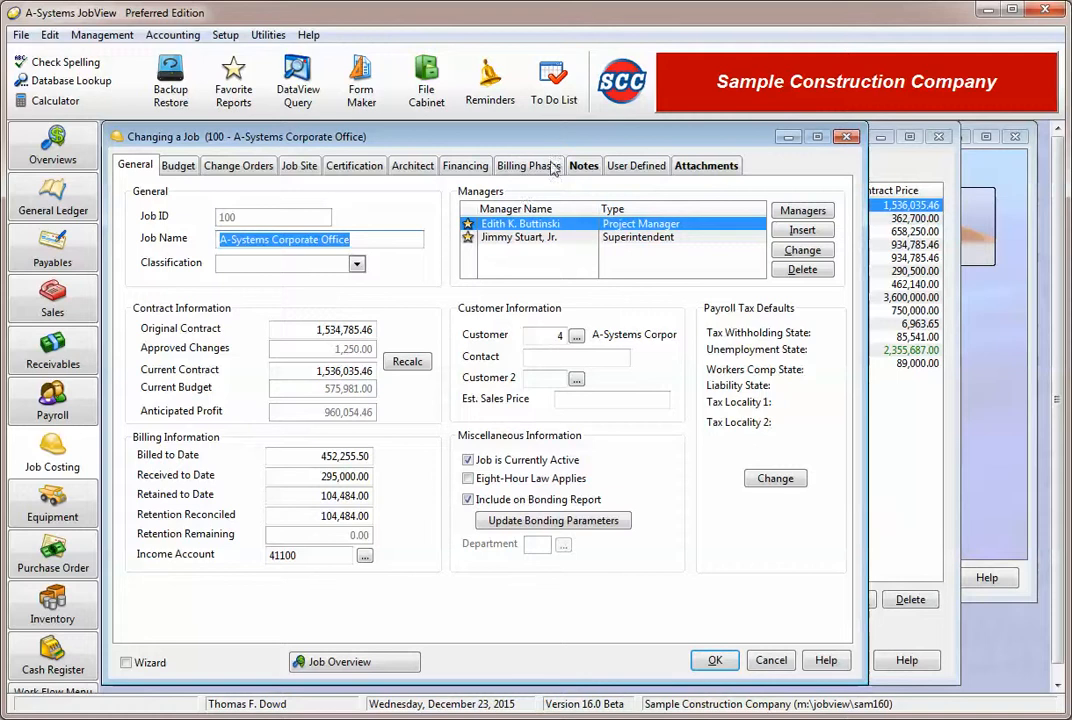
pyautogui.click(585, 167)
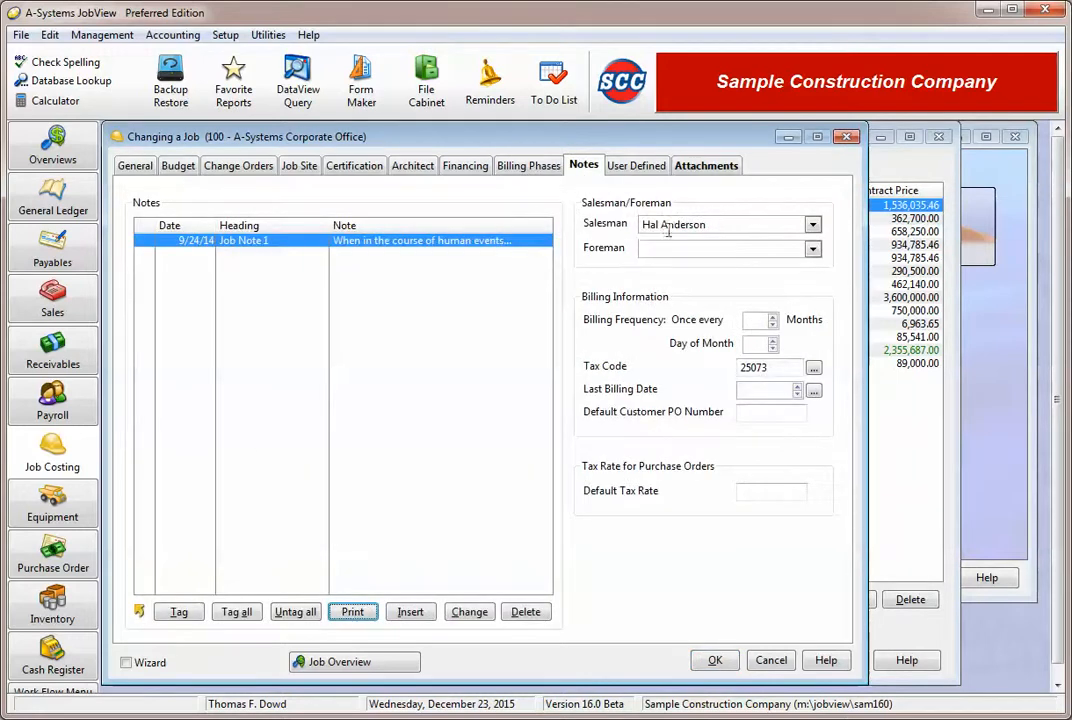
pyautogui.click(714, 224)
pyautogui.click(771, 660)
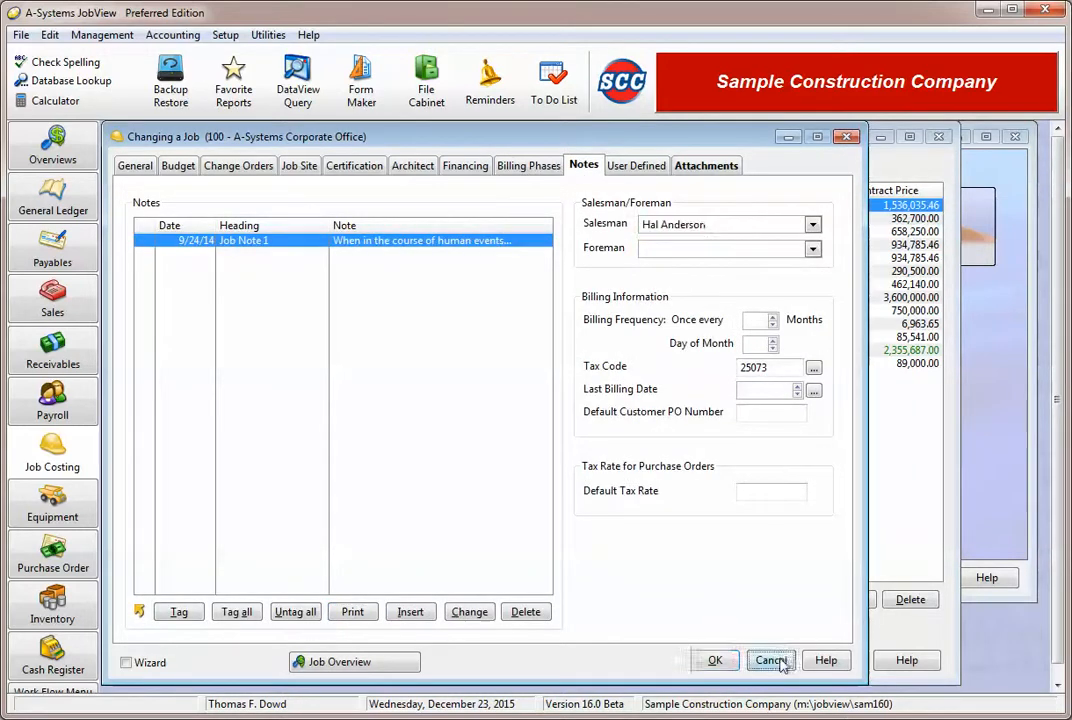
pyautogui.click(830, 660)
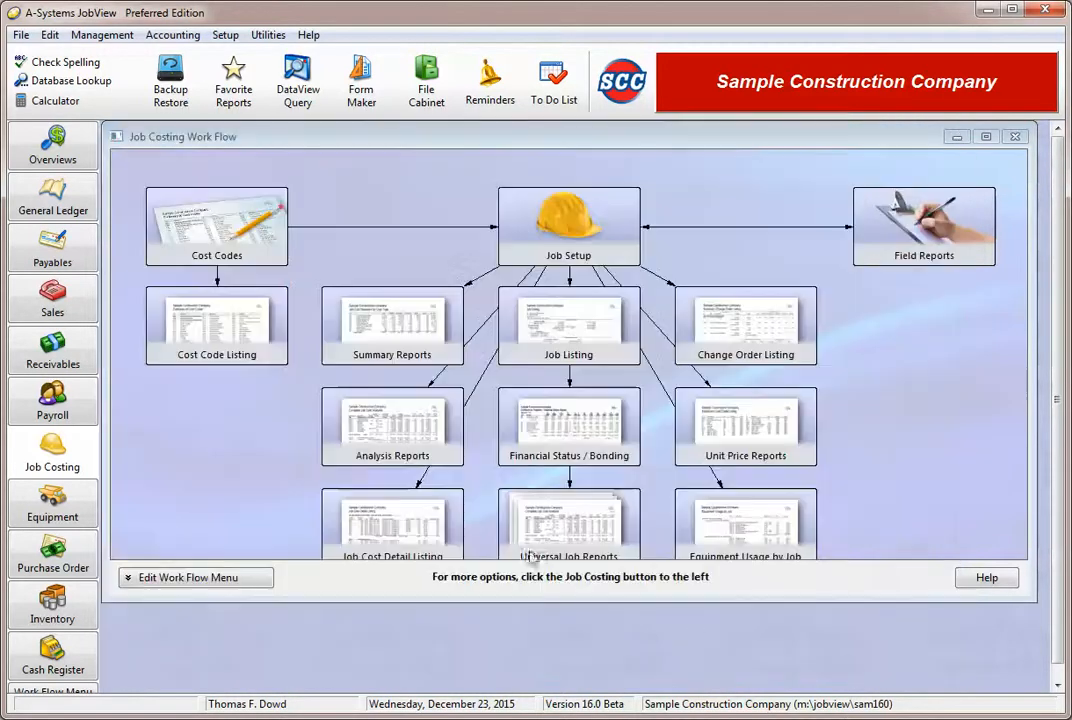
# Start a new trade invoice for A-Systems Corporation in the Standard Invoicing batch
pyautogui.click(67, 368)
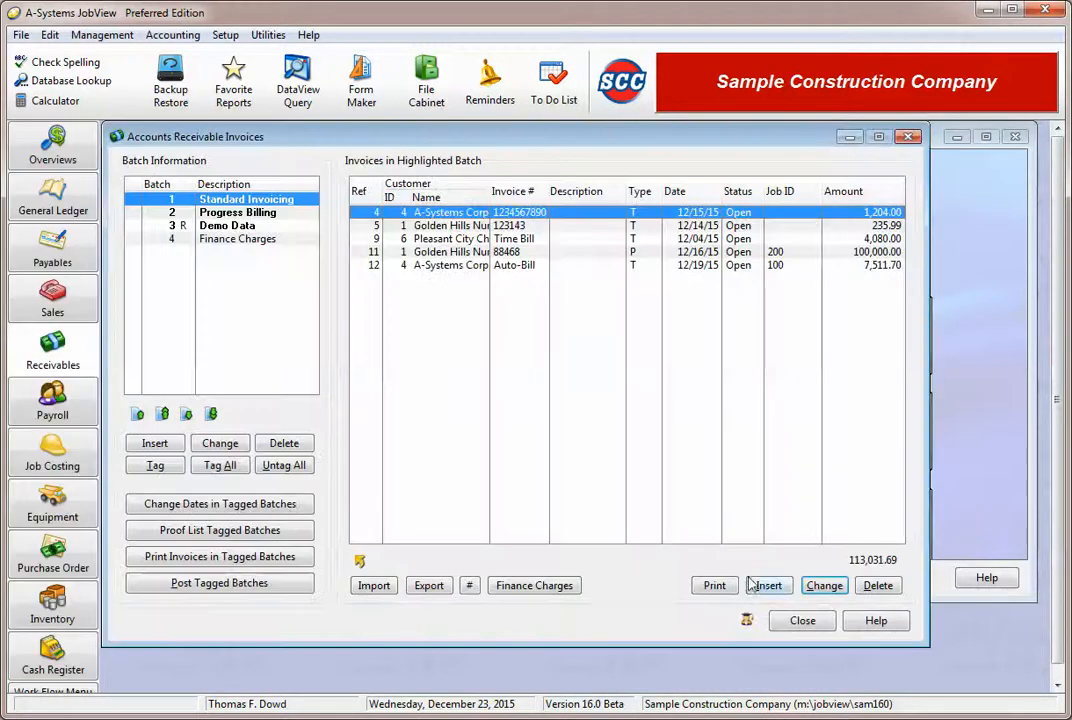
pyautogui.click(769, 588)
pyautogui.click(552, 386)
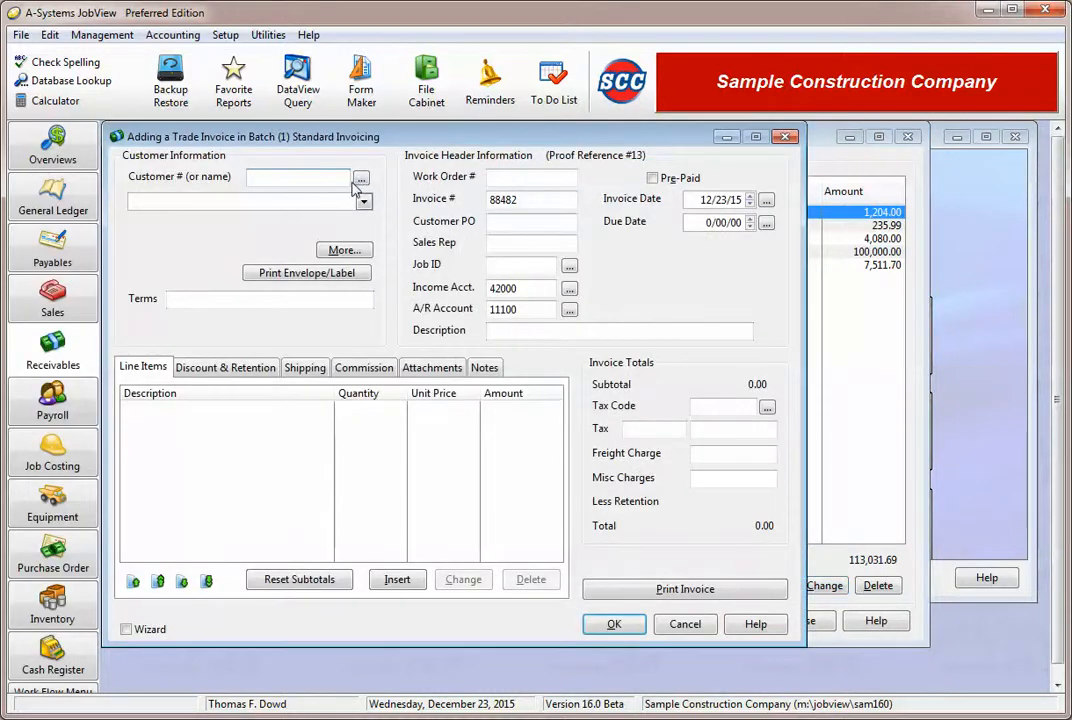
pyautogui.write('4')
pyautogui.press('Tab')
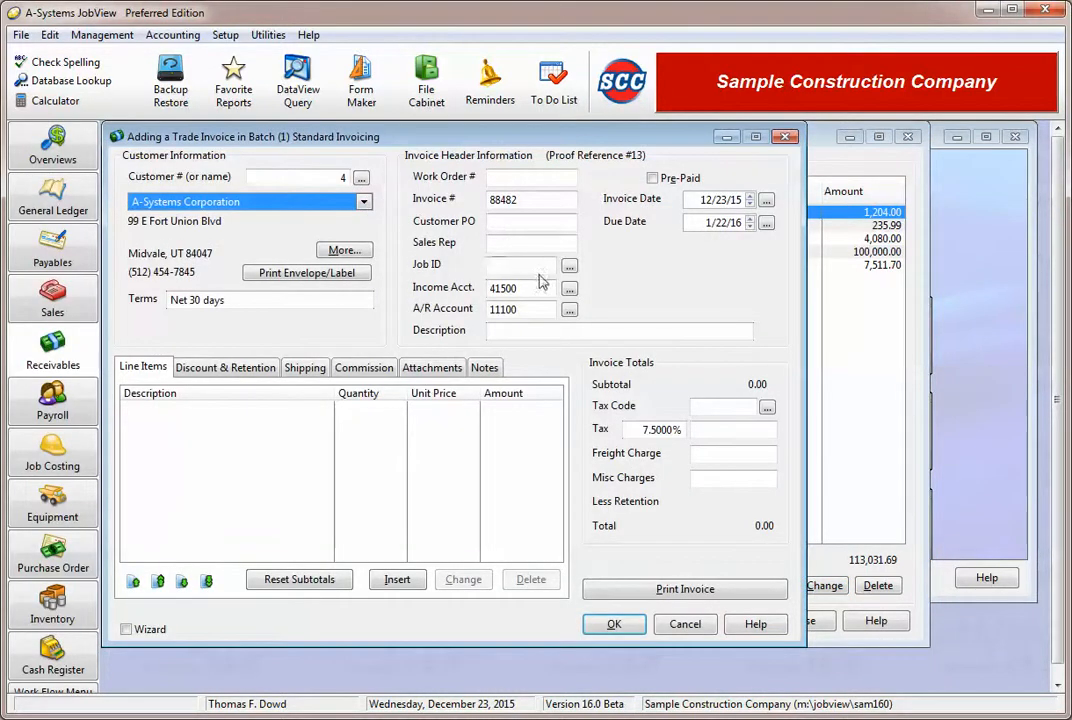
# Assign job 100 to the invoice and check its sales rep before discarding the invoice and closing the invoice batches
pyautogui.click(530, 267)
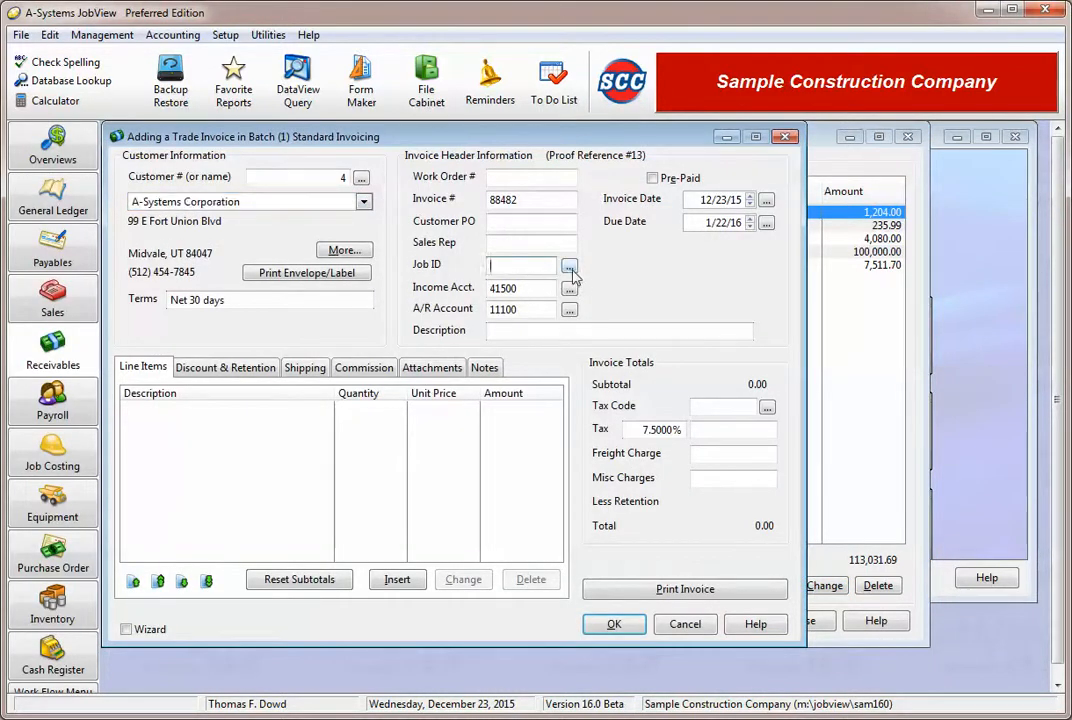
pyautogui.click(569, 267)
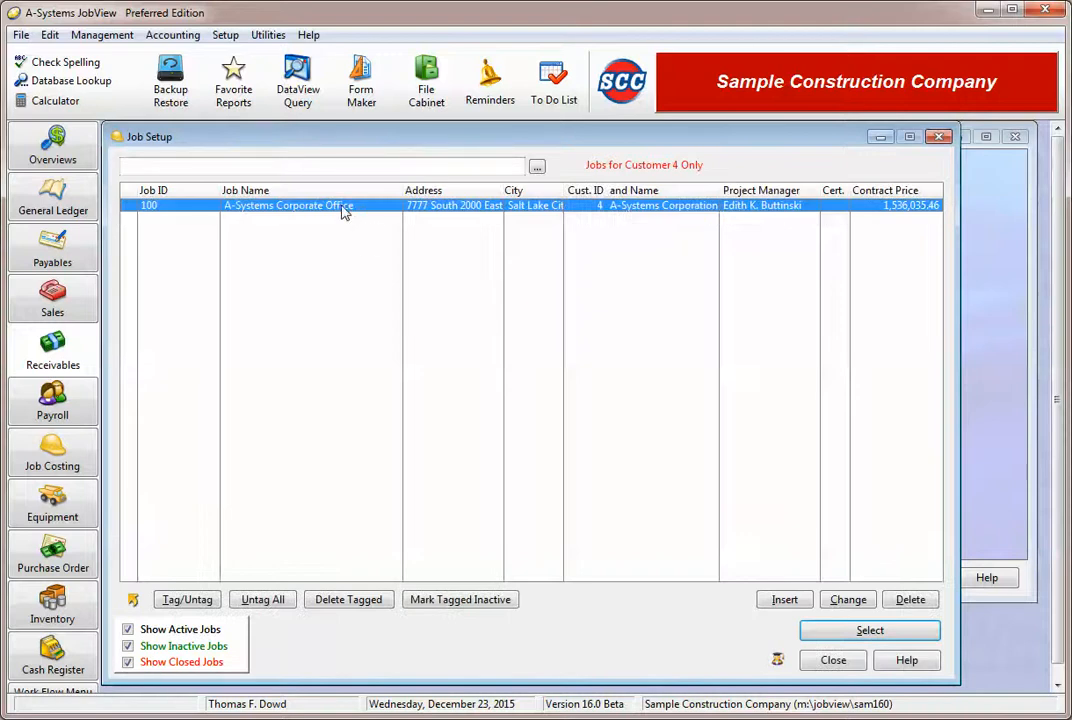
pyautogui.doubleClick(342, 206)
pyautogui.hotkey('shift', 'Tab')
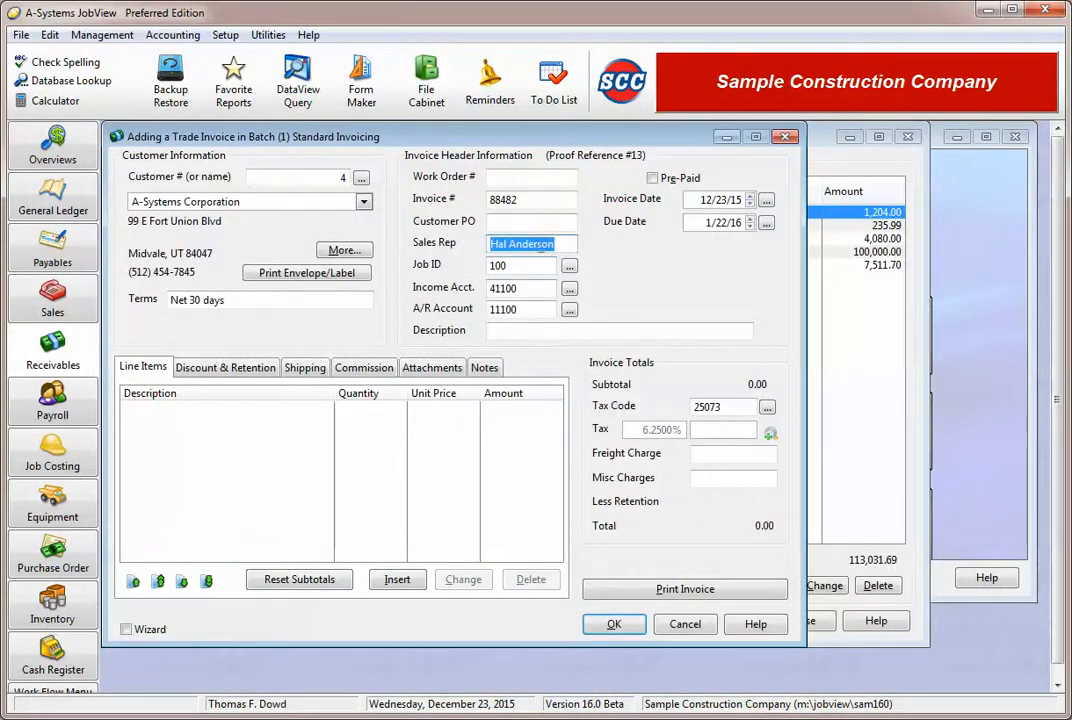
pyautogui.click(686, 624)
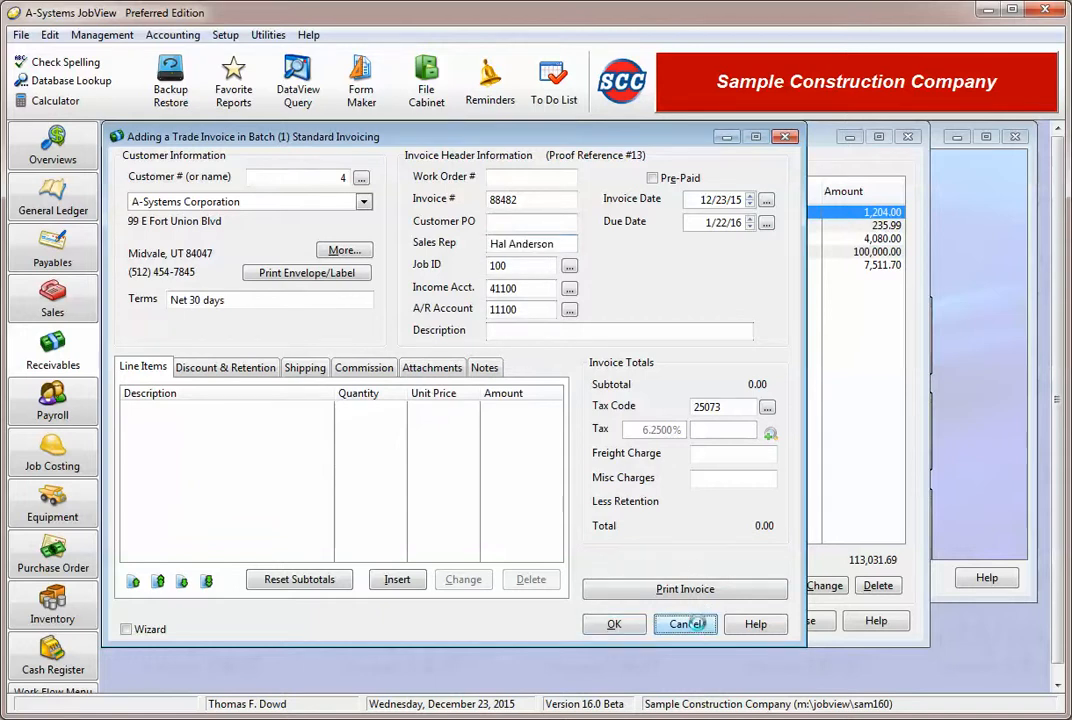
pyautogui.press('Escape')
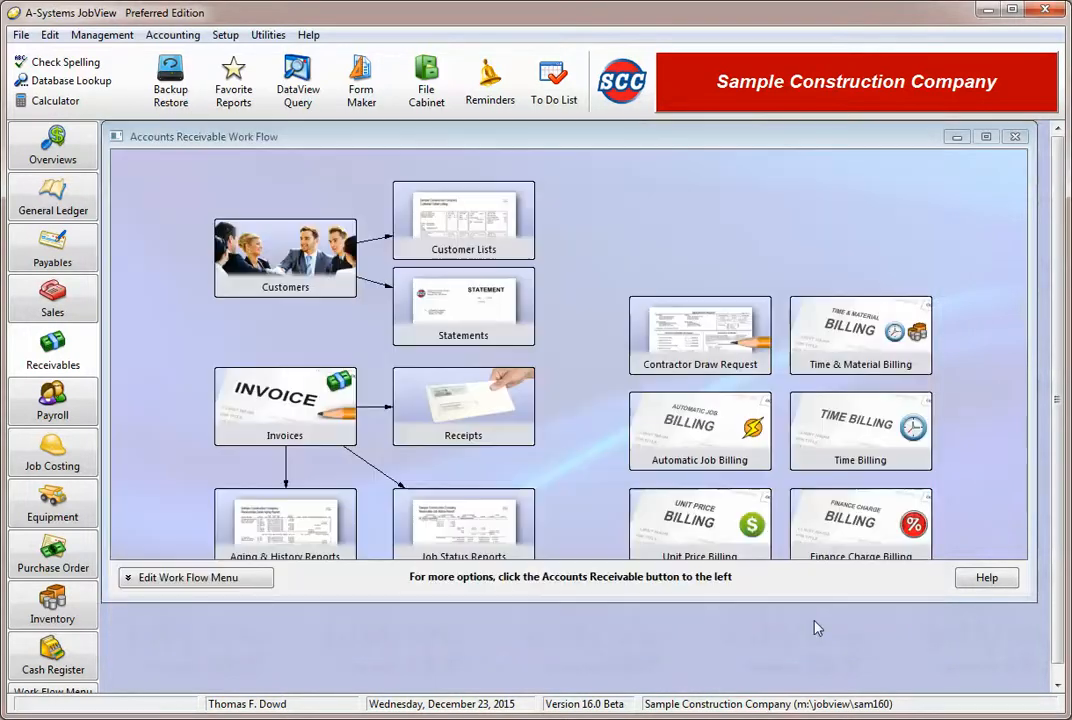